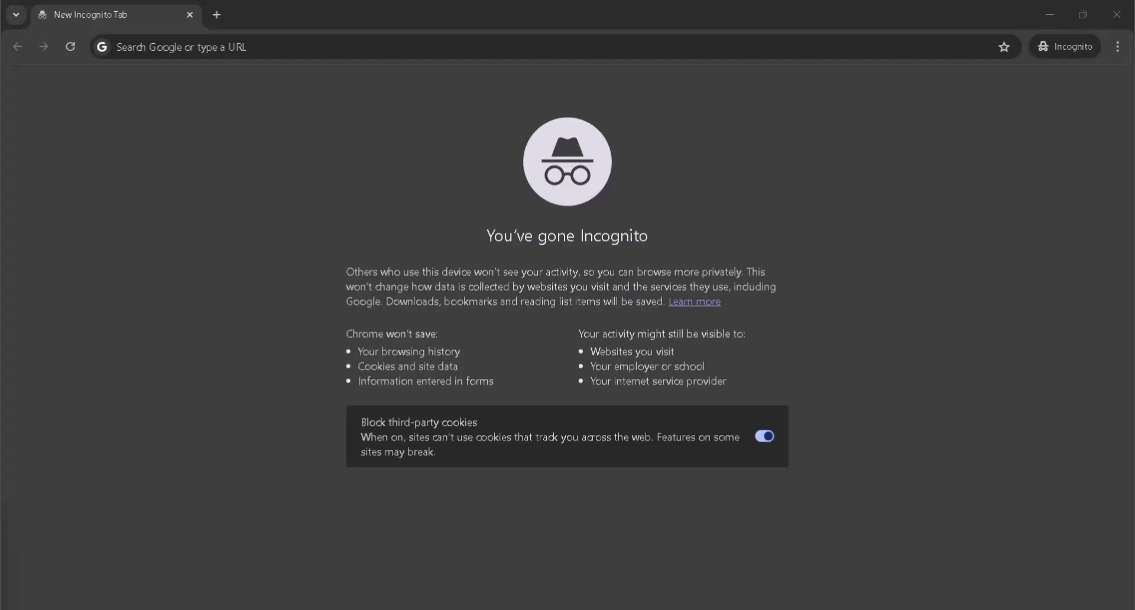
Load go.3ds.com/educloud in the incognito Chrome window to reach the 3DEXPERIENCE sign-in
left_click(236, 46)
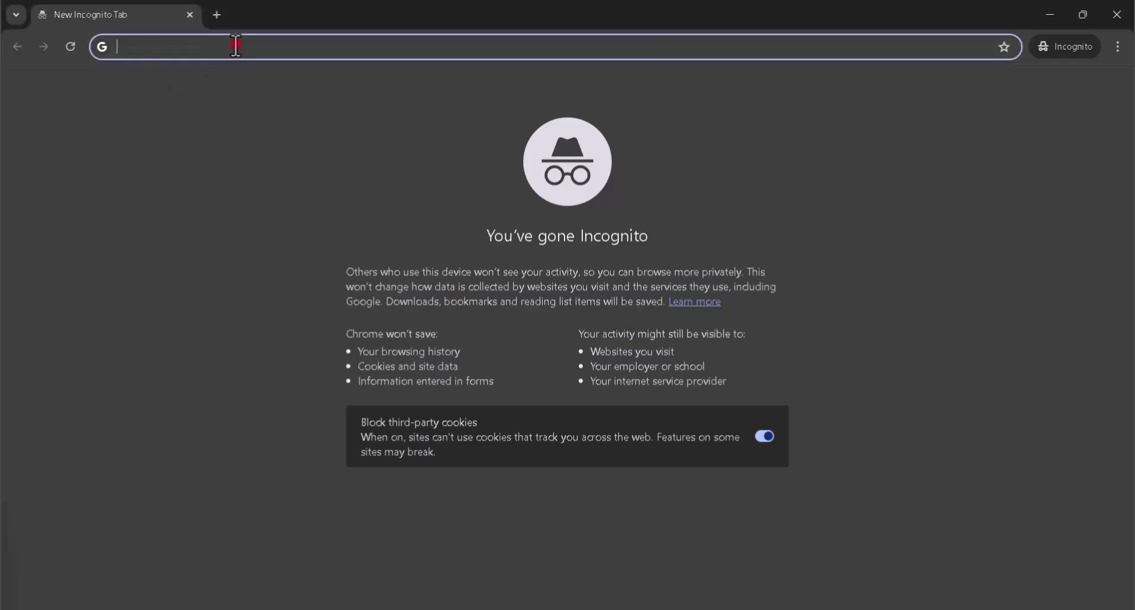
type("go.3ds.com\\educloud")
key("Return")
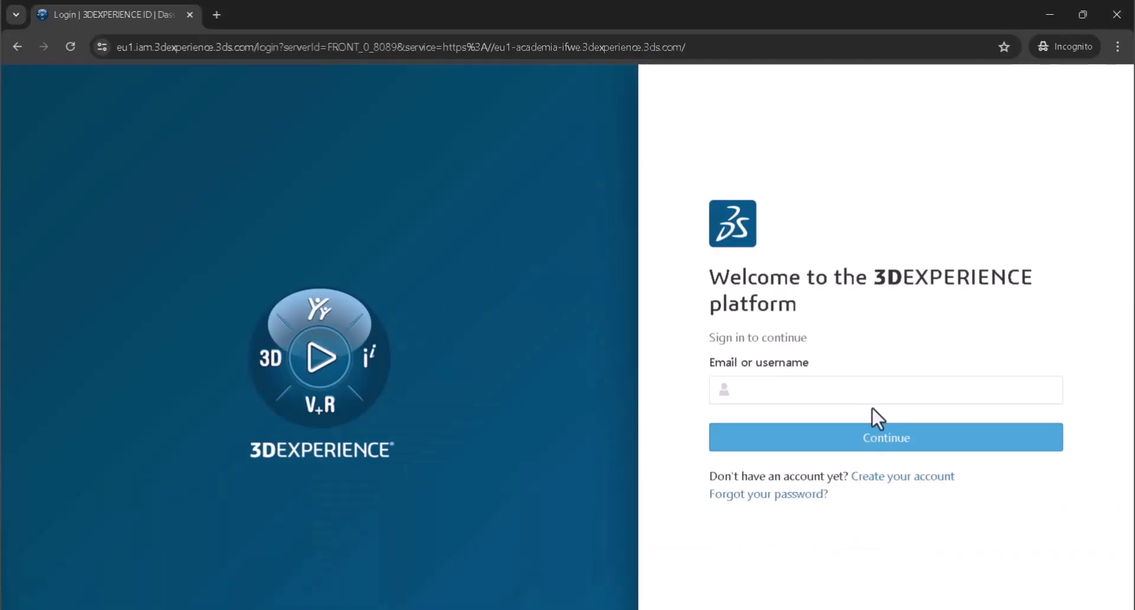
Sign in to 3DEXPERIENCE as TKR10 with the pasted password
left_click(867, 385)
type("TKR10")
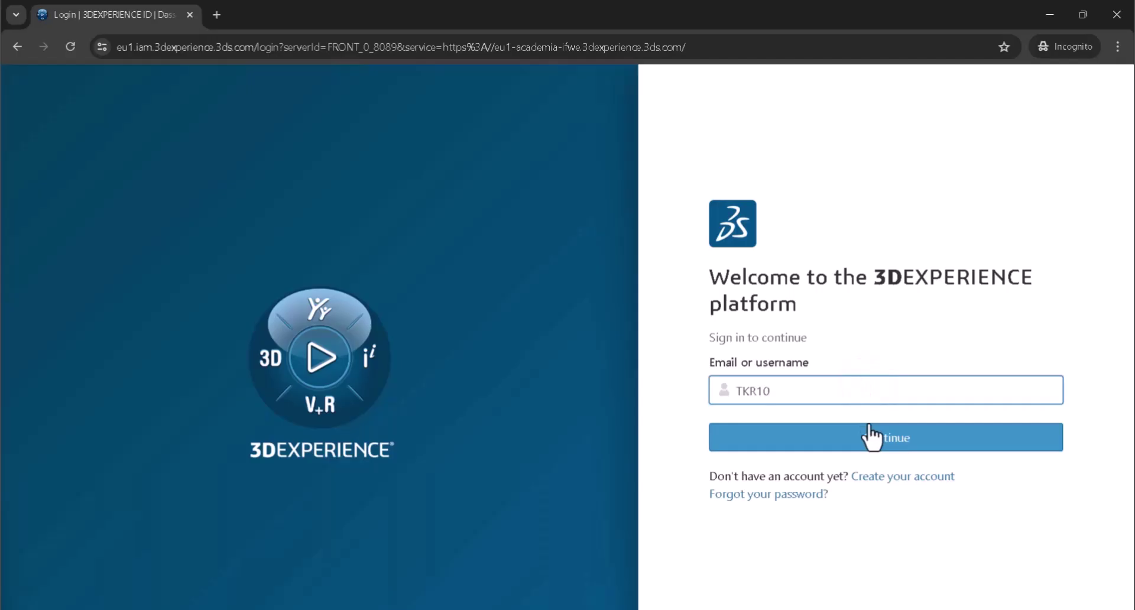
left_click(869, 436)
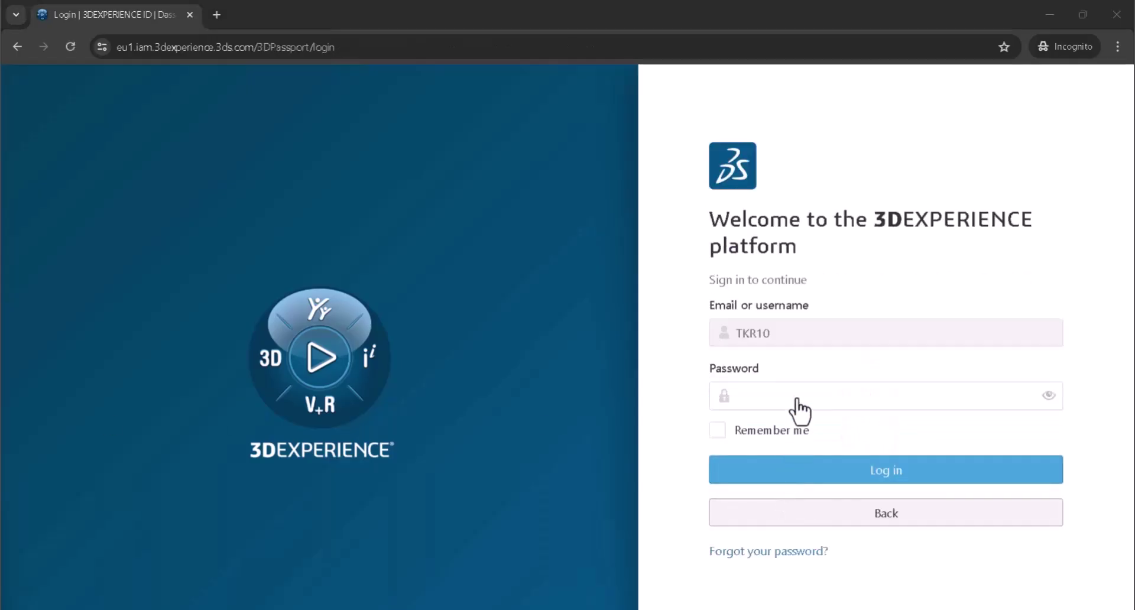
left_click(796, 395)
key("ctrl+v")
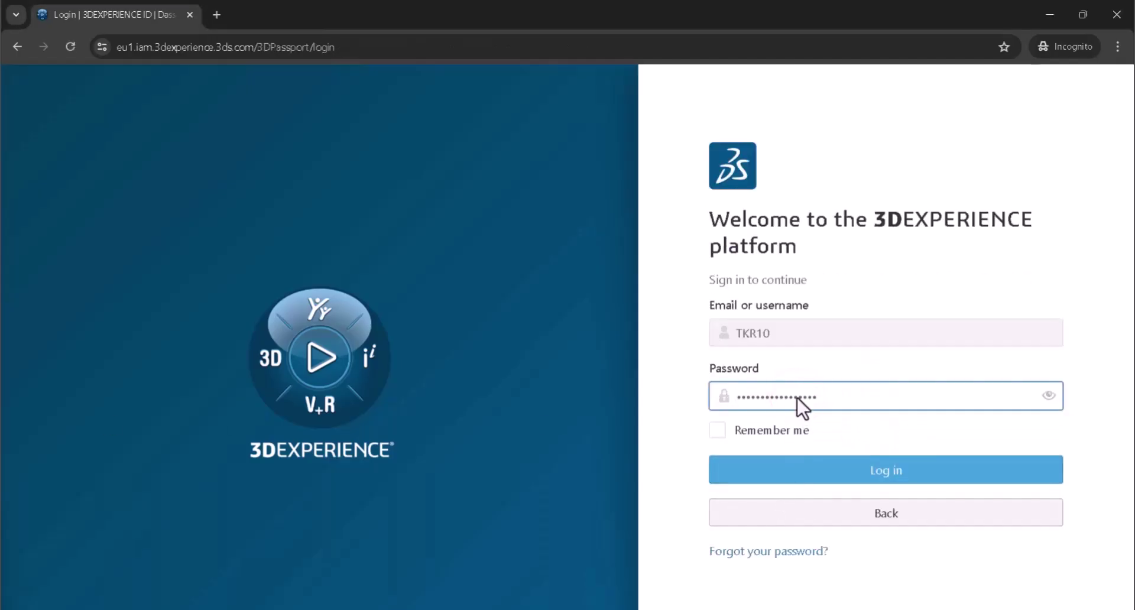
left_click(792, 469)
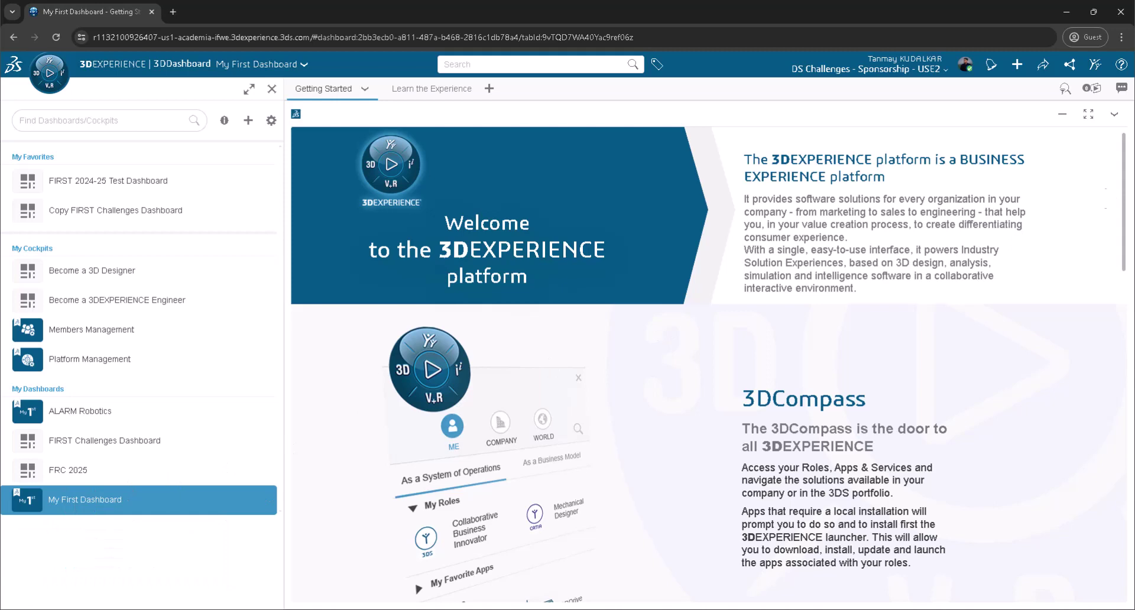
Switch to the FRC 2025 dashboard and expand its xDesign app to full screen
left_click(877, 309)
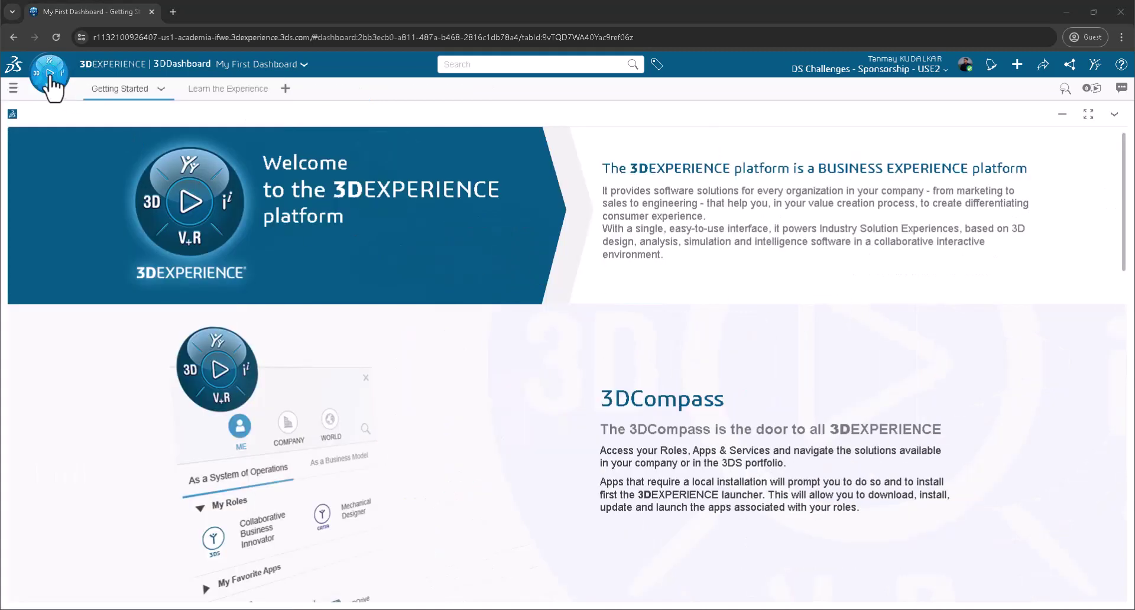
left_click(13, 87)
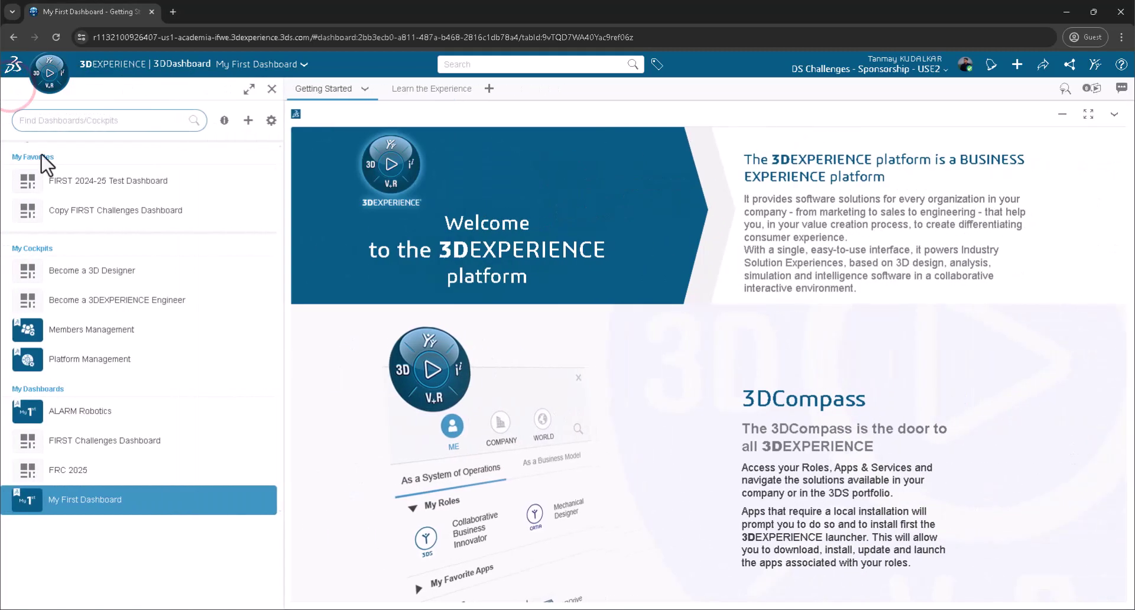
left_click(78, 469)
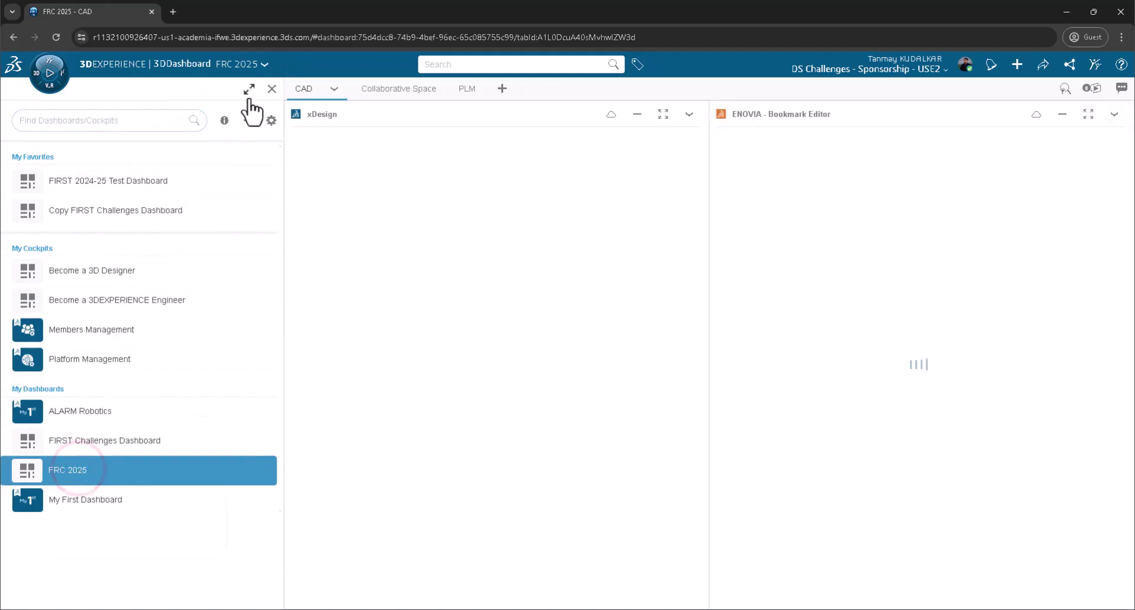
left_click(272, 89)
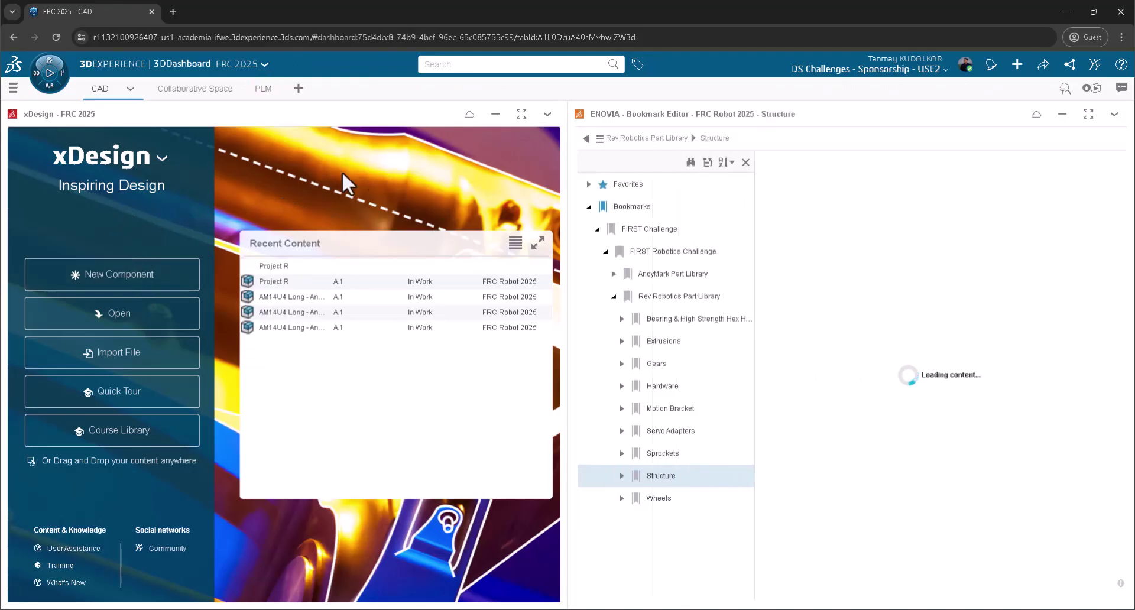
left_click(520, 113)
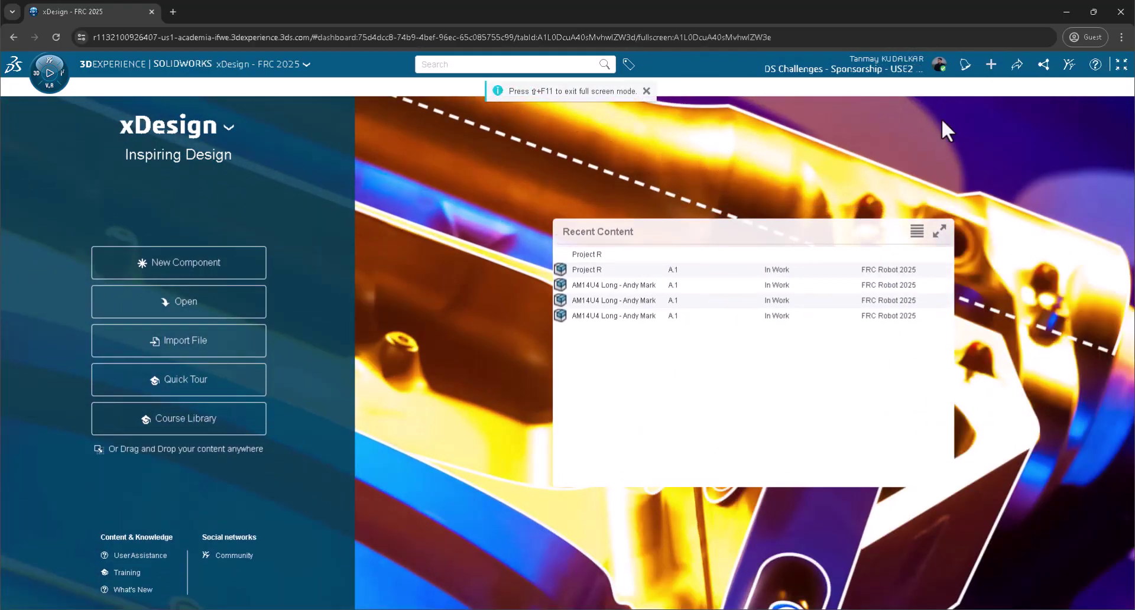
left_click(647, 91)
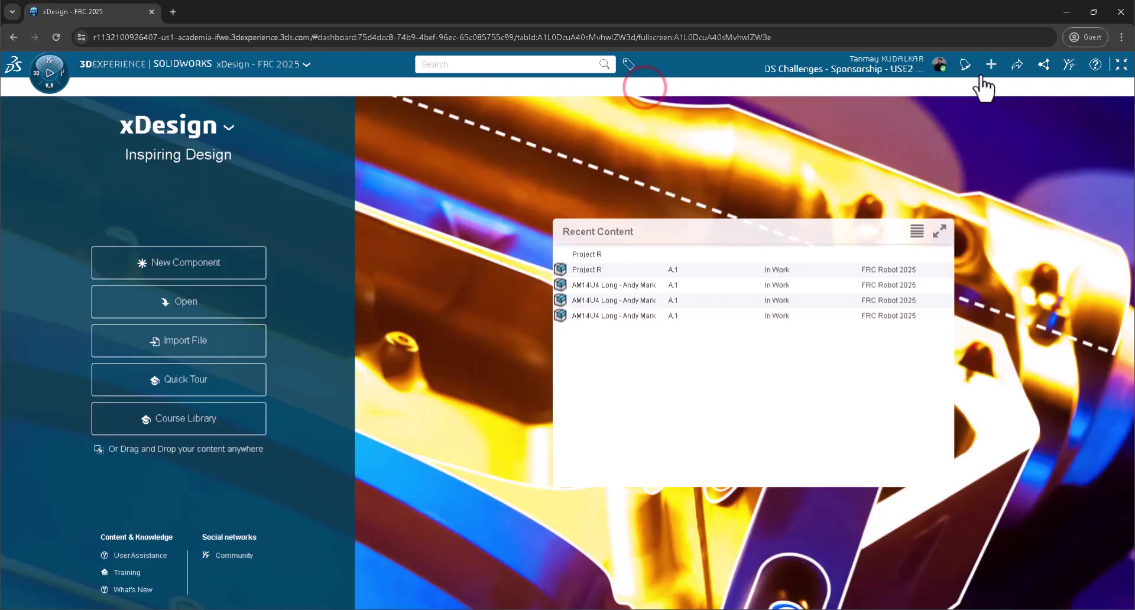
Restore xDesign, then move the full-screen Bookmark Editor up to the top-level Bookmarks
left_click(1122, 65)
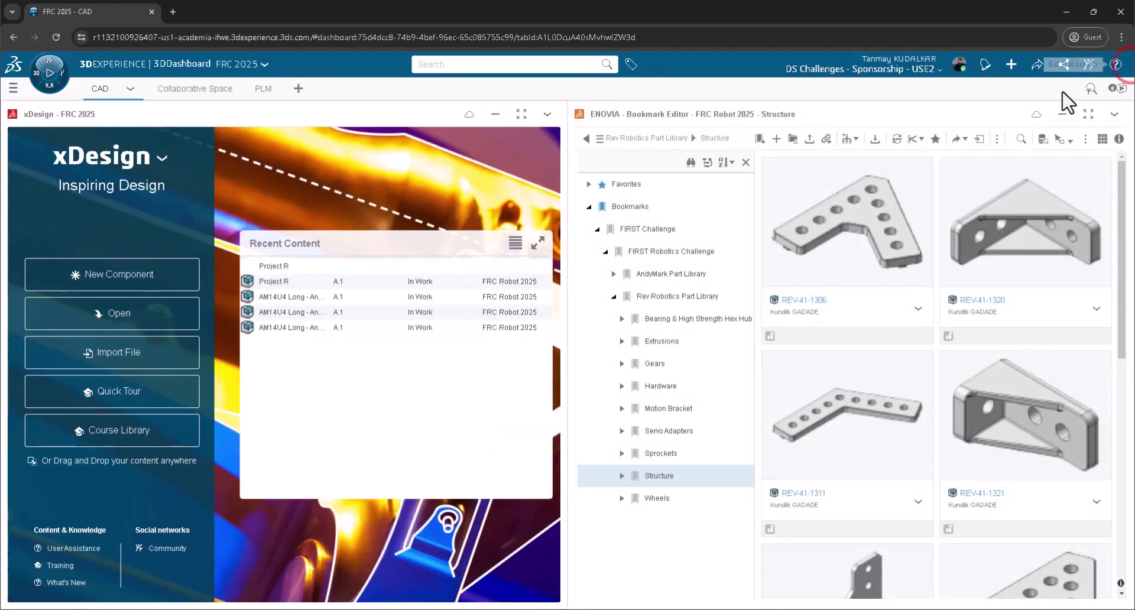
left_click(1090, 115)
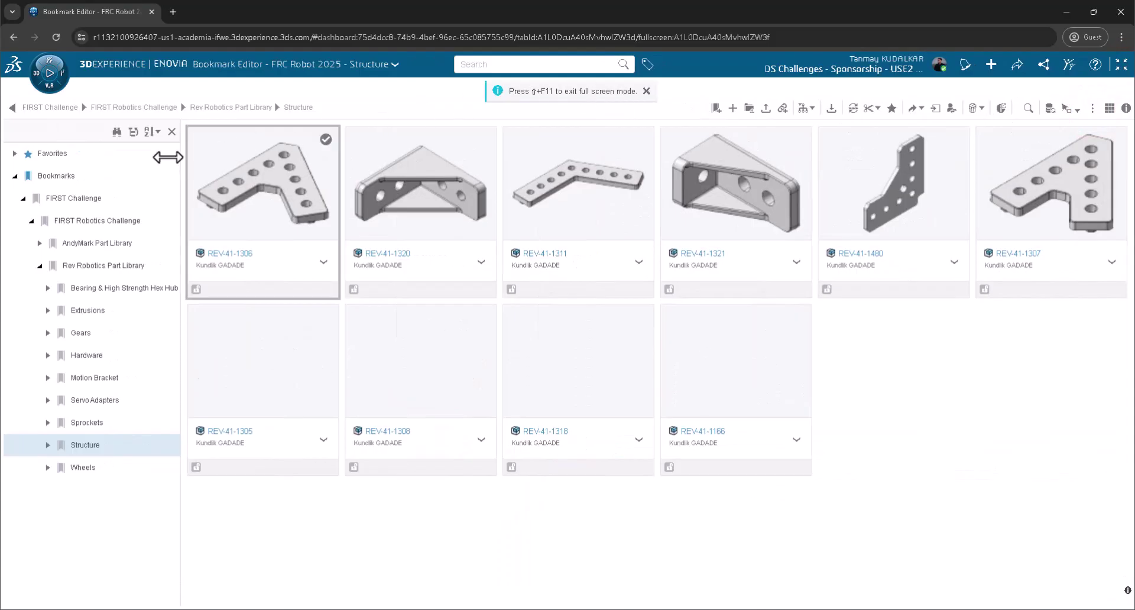
left_click(63, 177)
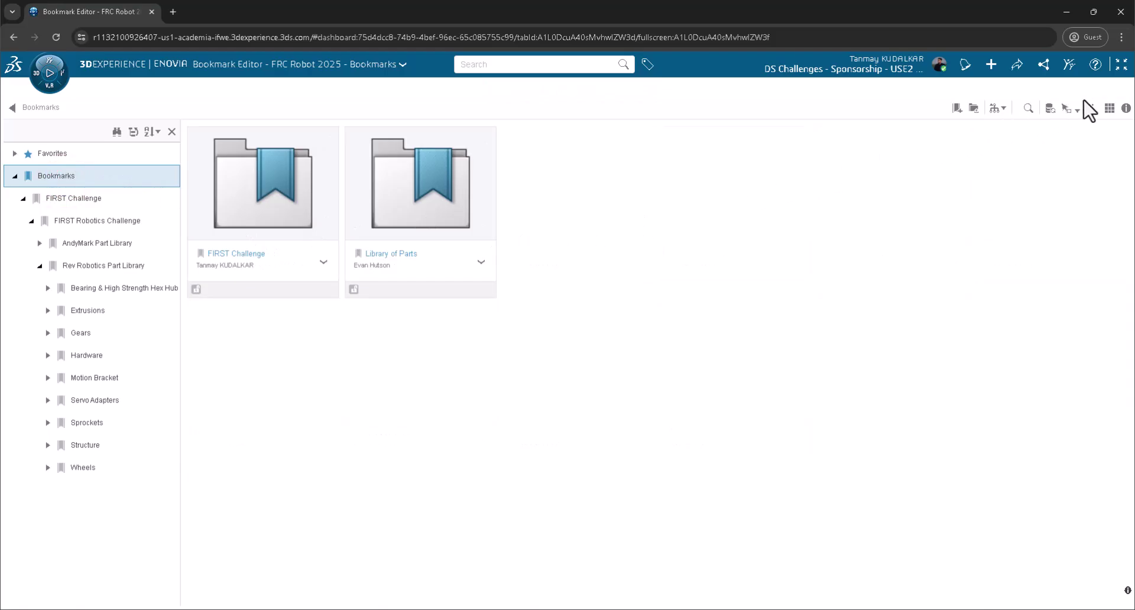
left_click(1121, 67)
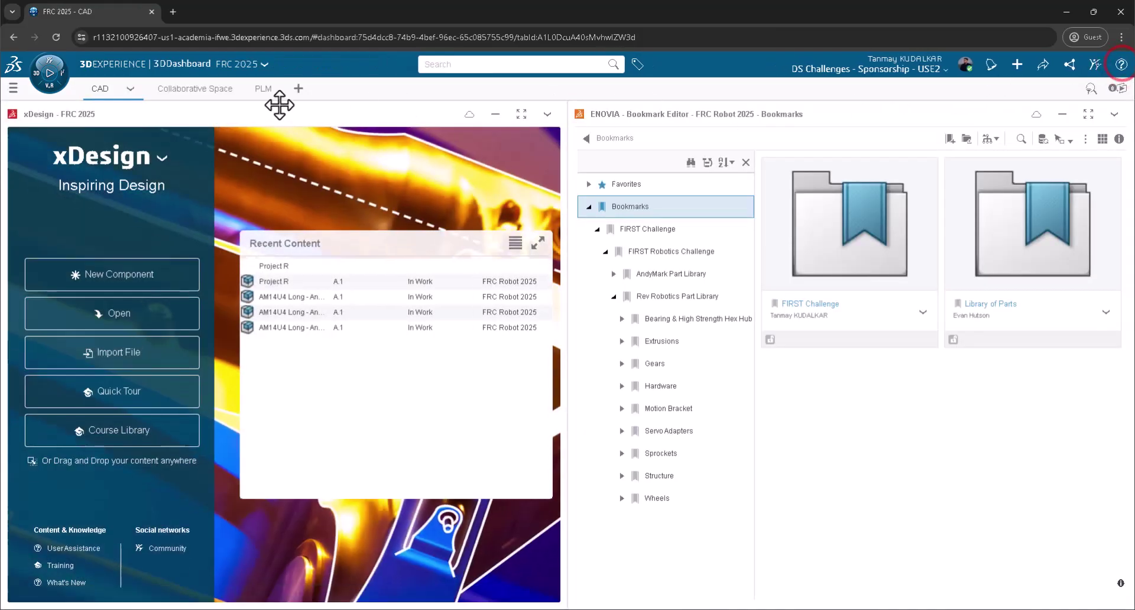
Look through the Collaborative Space and PLM tabs, then return to the CAD tab
left_click(191, 90)
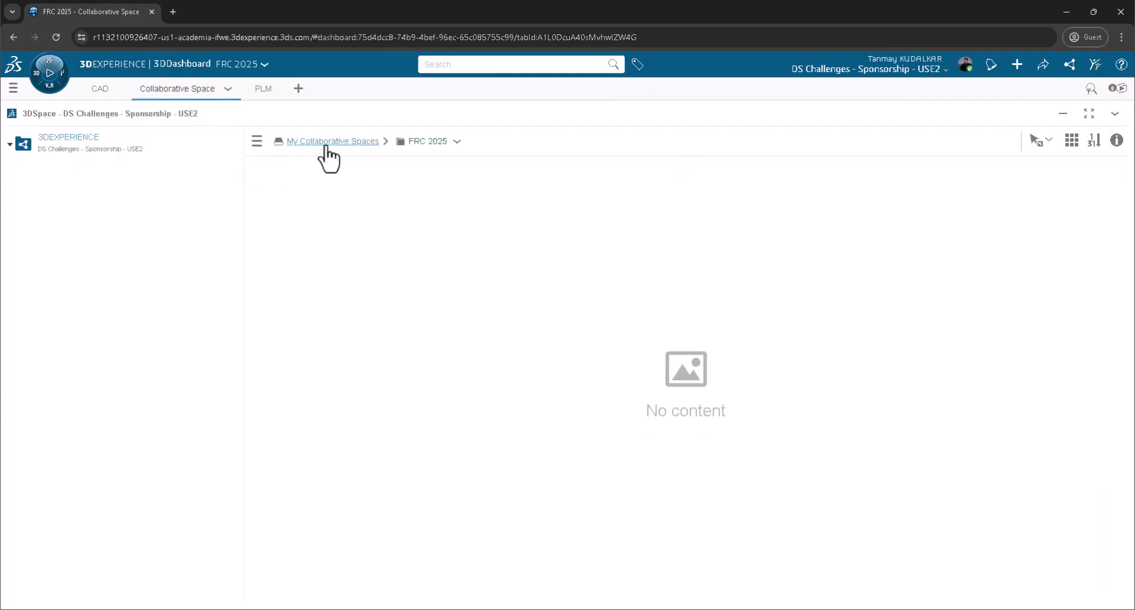
left_click(265, 88)
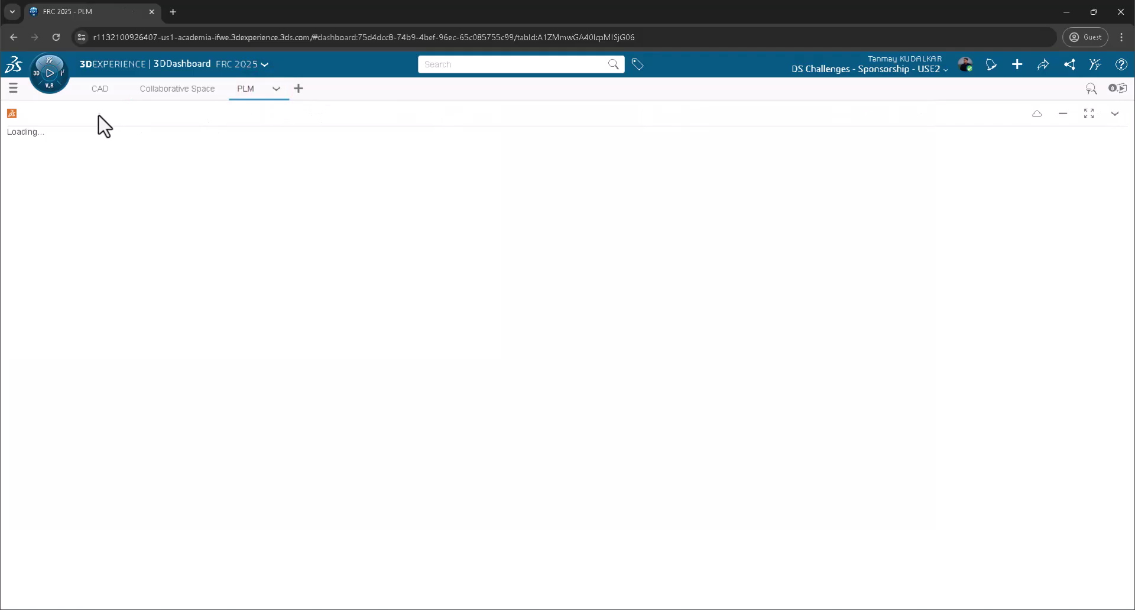
left_click(100, 92)
Create a new xDesign component named FRC 2025
left_click(52, 287)
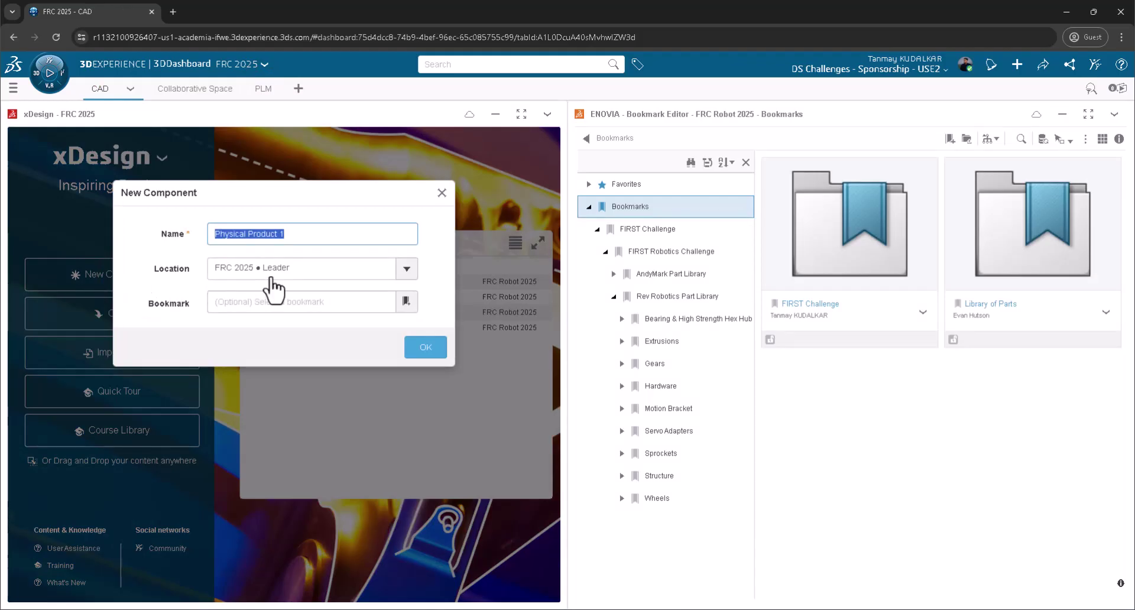
type("FRC 2025")
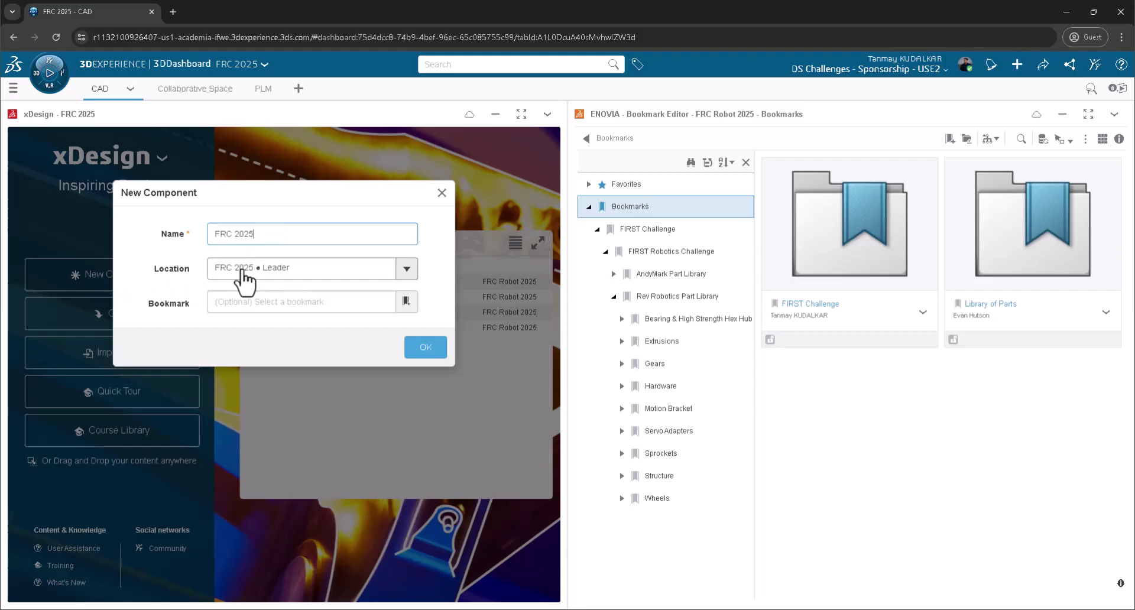
left_click(428, 350)
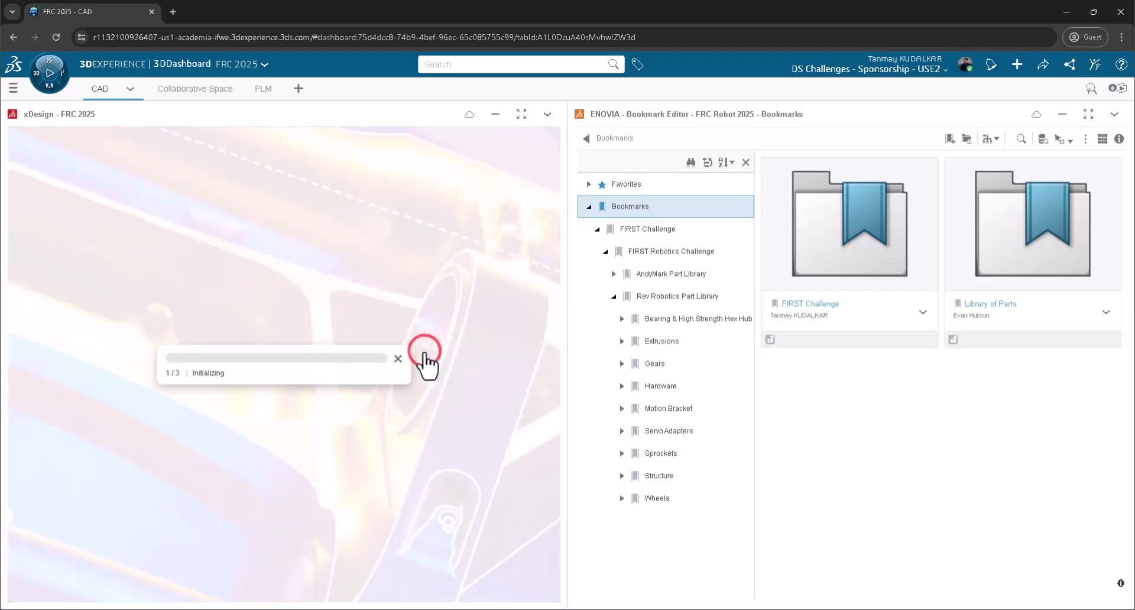
Import FRC 2025.3dxml from disk as a new component
left_click(522, 114)
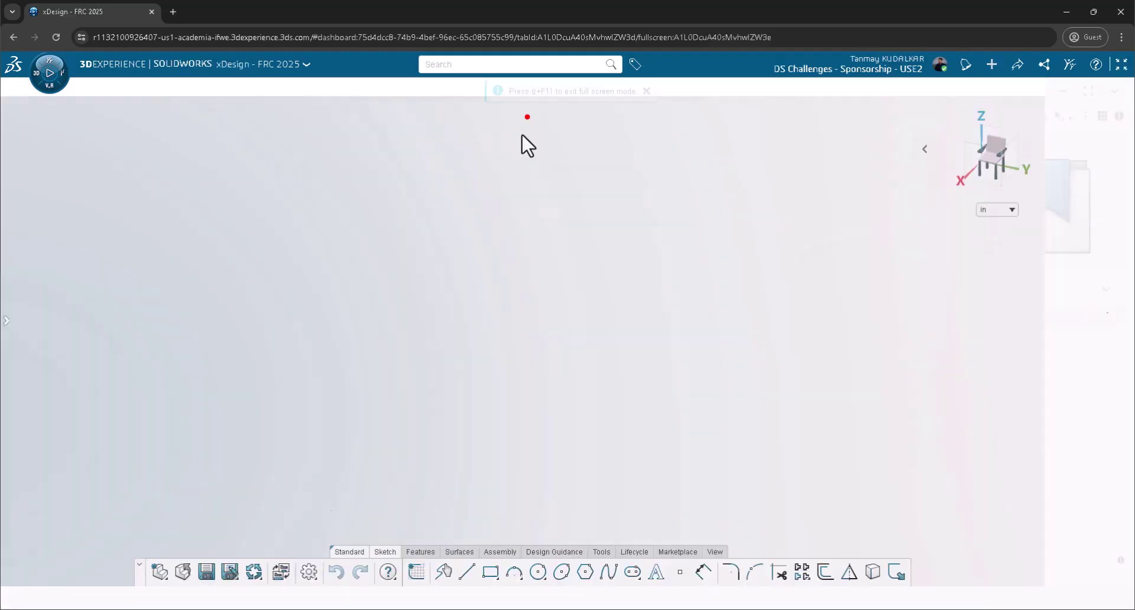
left_click(208, 159)
left_click(236, 242)
left_click(145, 132)
left_click(807, 469)
left_click(279, 343)
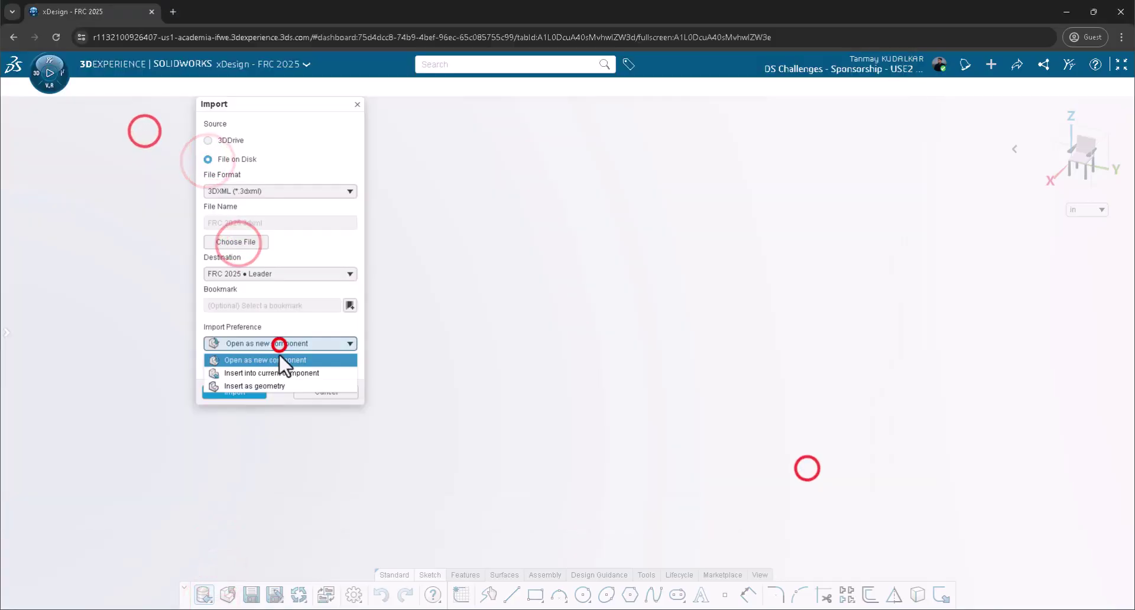
left_click(265, 362)
left_click(234, 392)
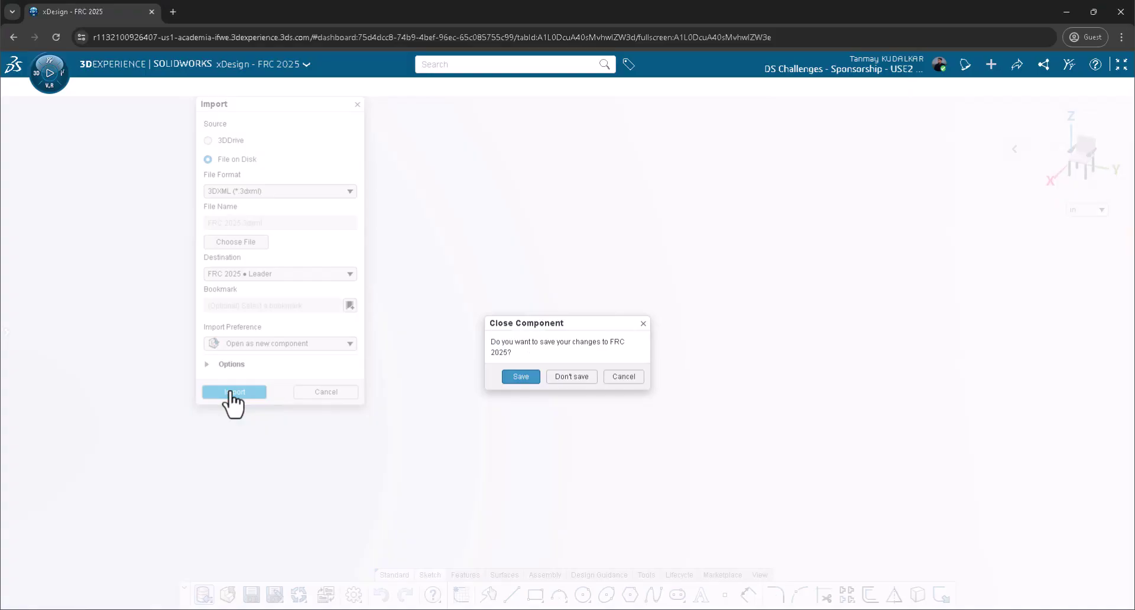
Confirm the FRC 2025 save prompt, then orbit around the AM14U4 chassis assembly
left_click(520, 379)
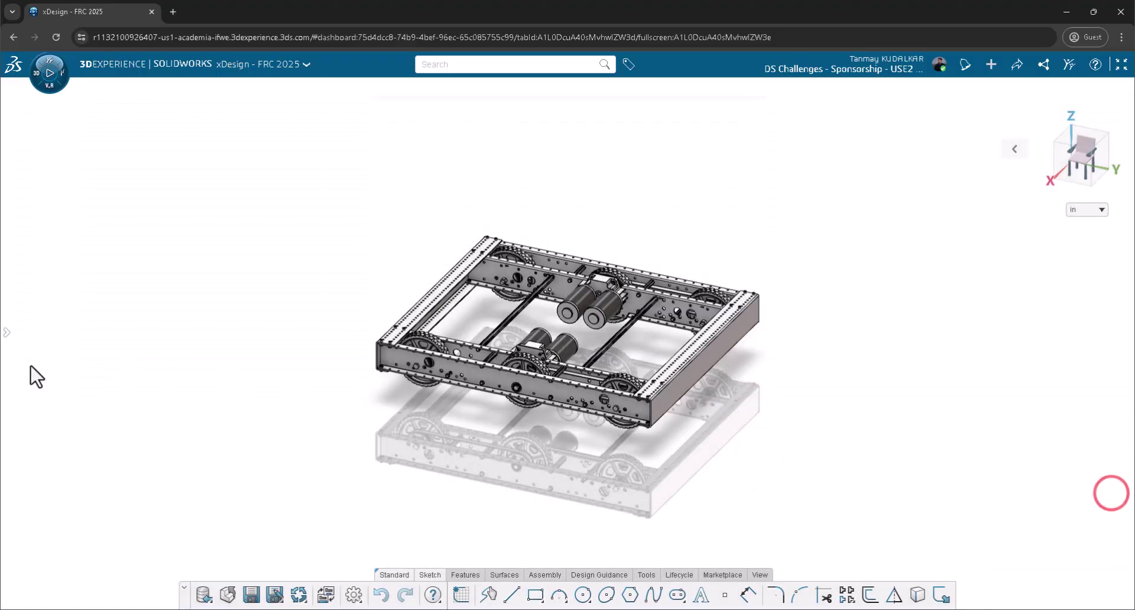
left_click(7, 334)
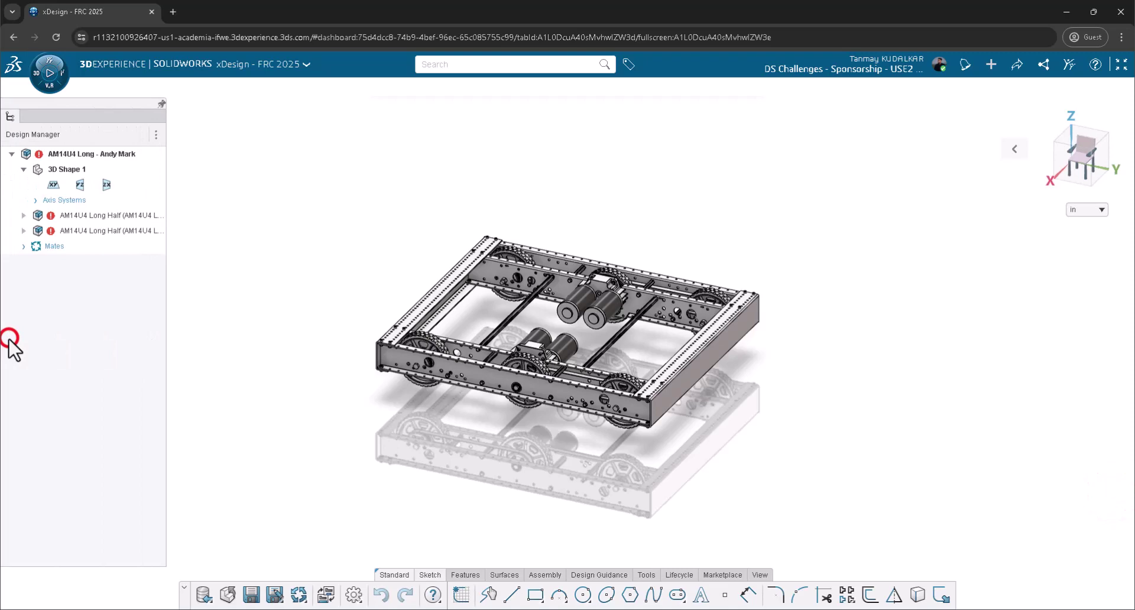
left_click(231, 290)
mouse_move(513, 410)
middle_mouse_down()
mouse_move(454, 336)
mouse_move(554, 406)
middle_mouse_up()
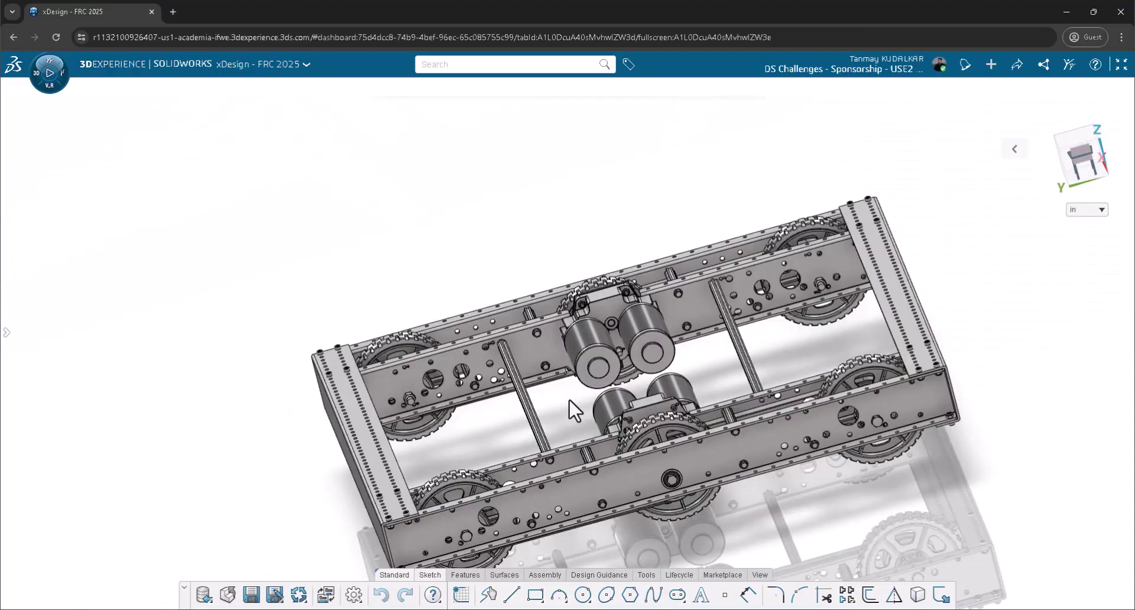
mouse_move(554, 406)
middle_mouse_down()
mouse_move(568, 355)
mouse_move(659, 414)
middle_mouse_up()
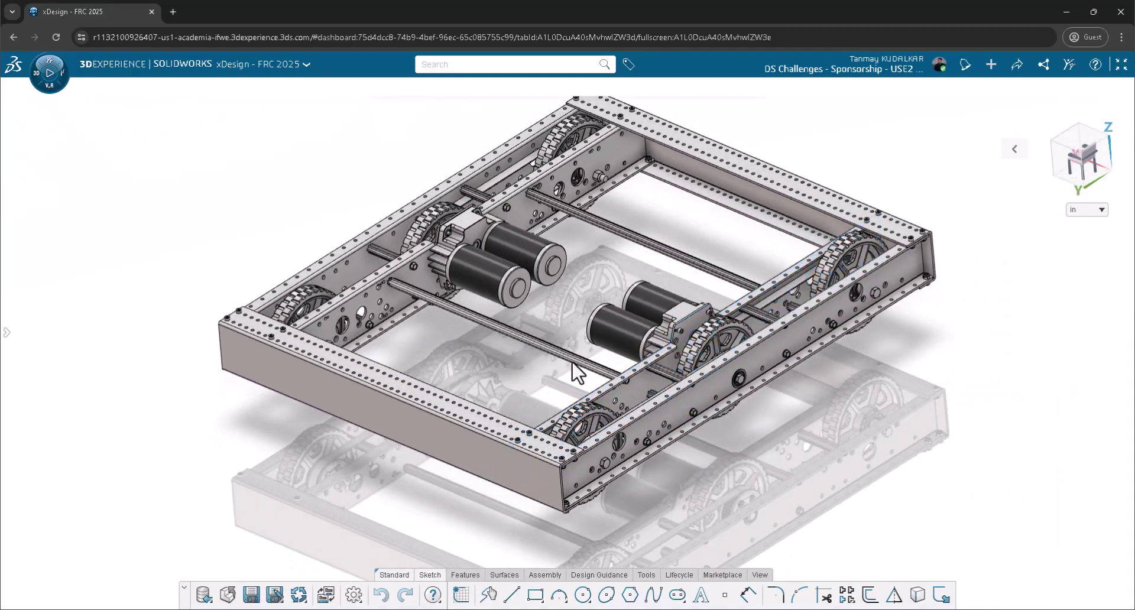
middle_click_drag(579, 375, 1091, 89)
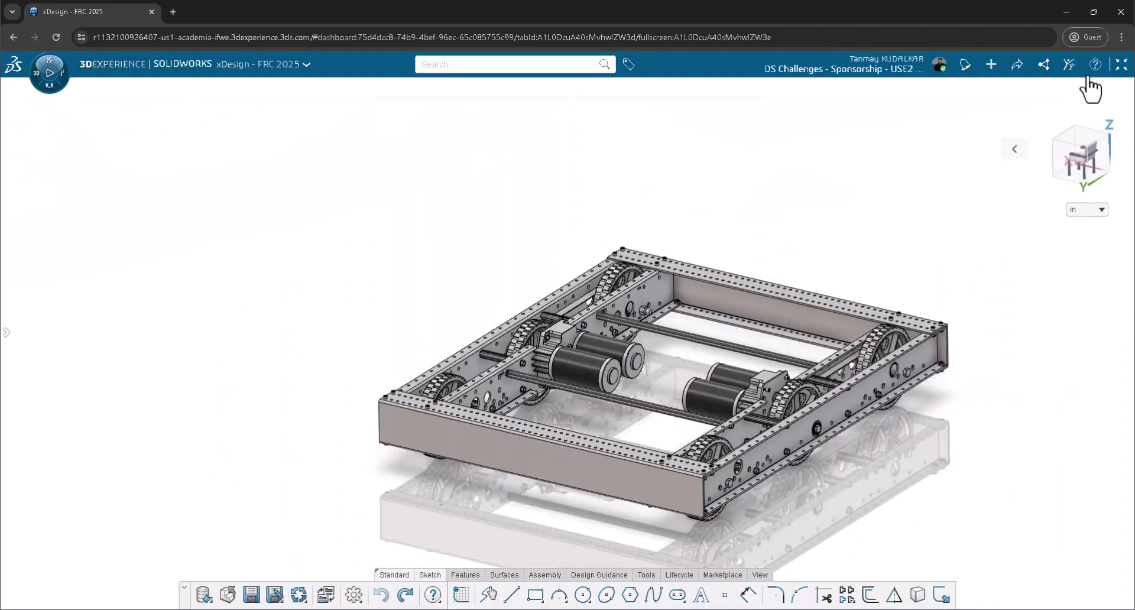
Open FIRST Challenge > FIRST Robotics Challenge > AndyMark Part Library and select Bumper Bracket & Fasteners
left_click(1122, 65)
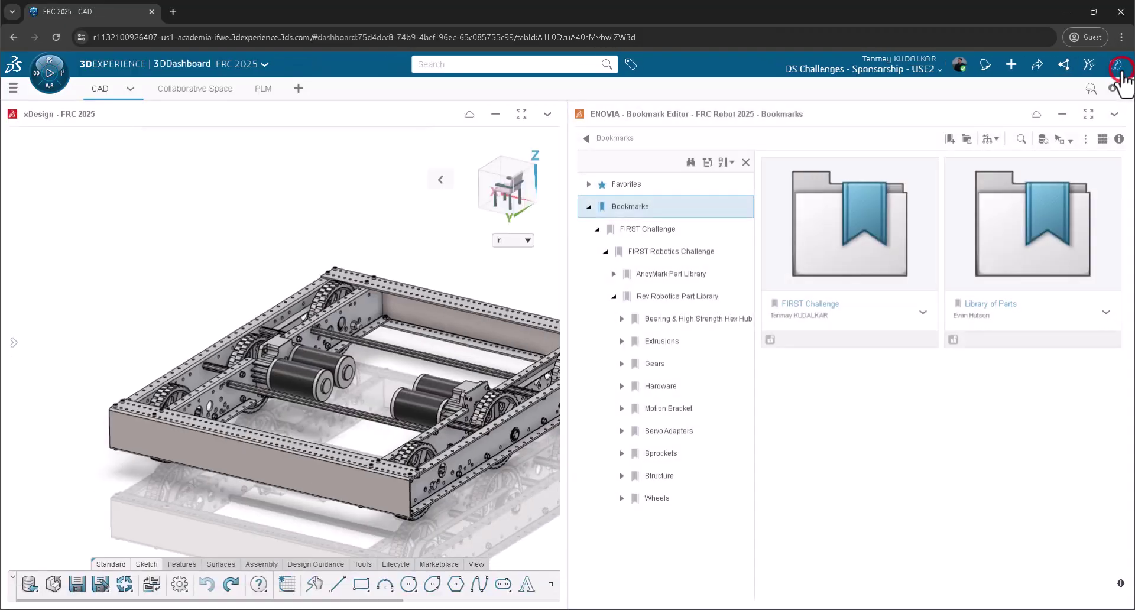
double_click(838, 274)
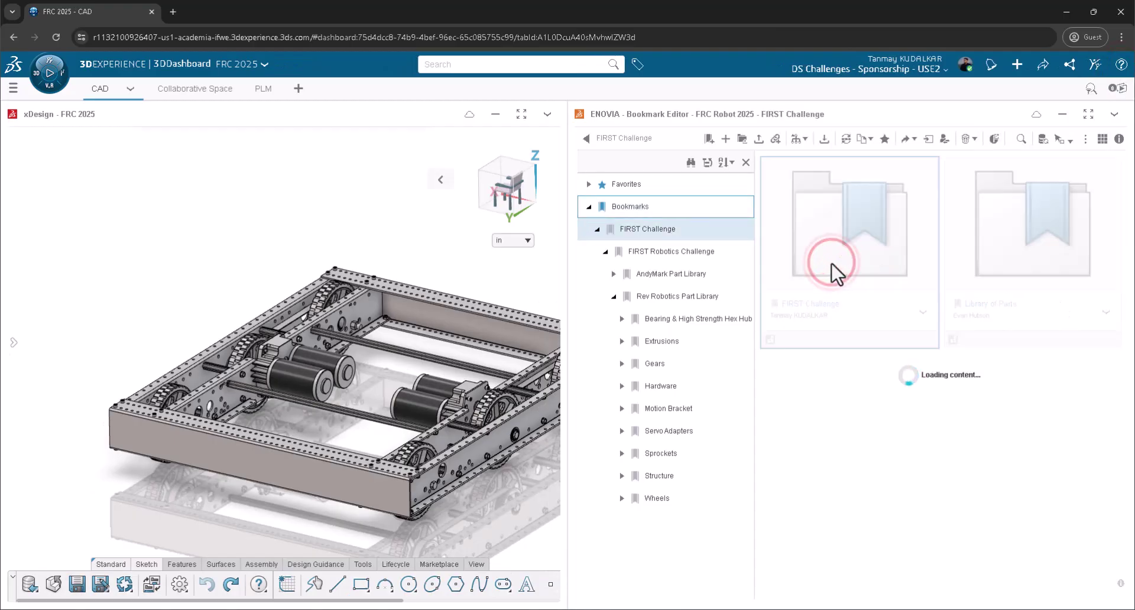
double_click(838, 274)
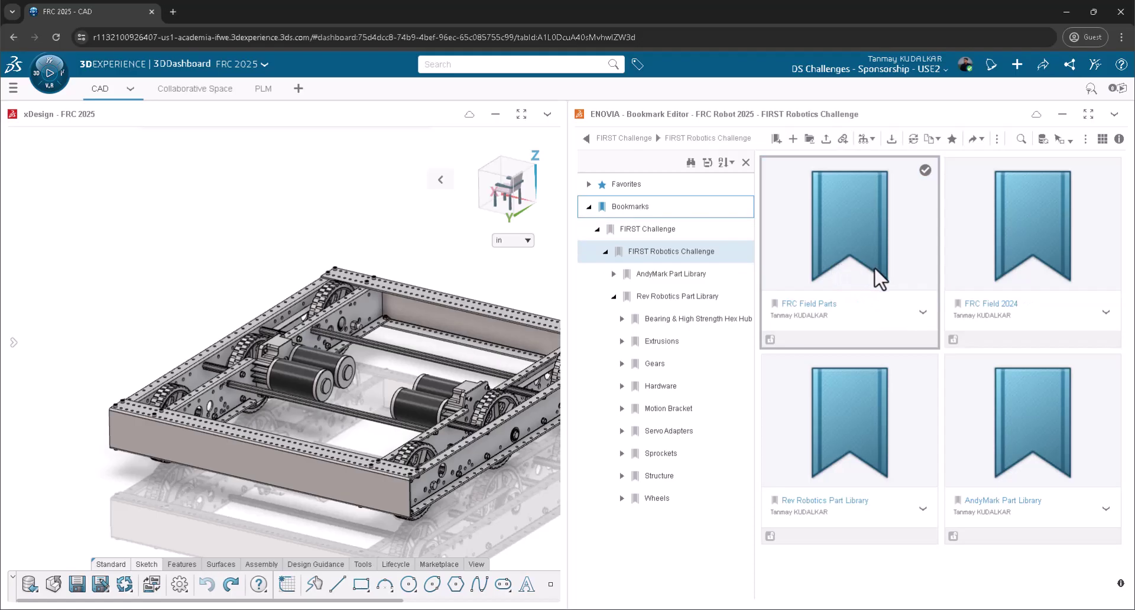
double_click(998, 434)
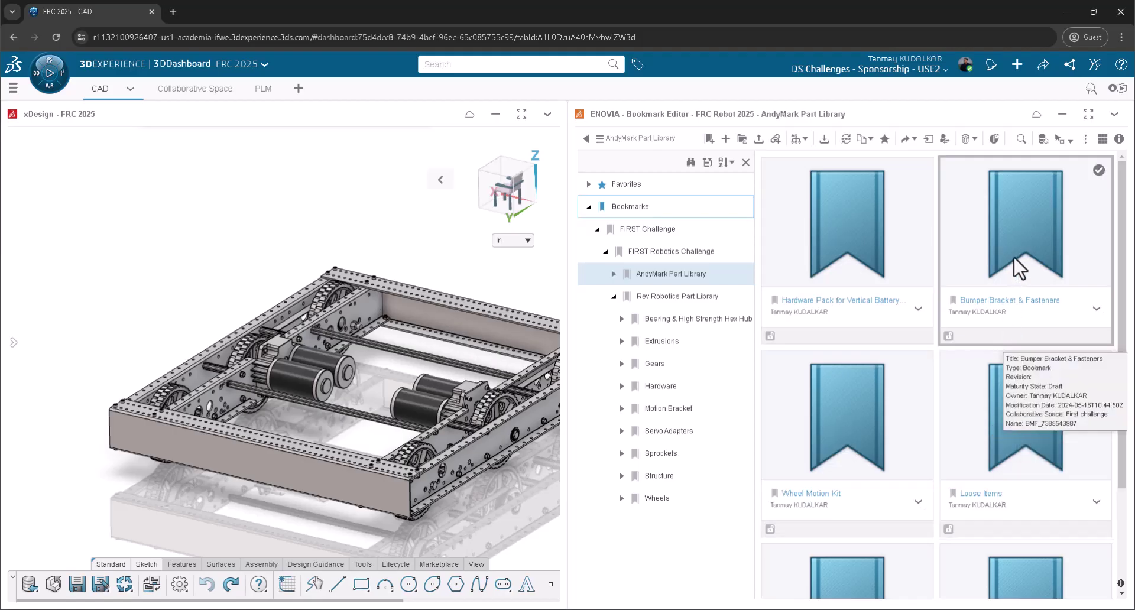
scroll(857, 252, "down", 2)
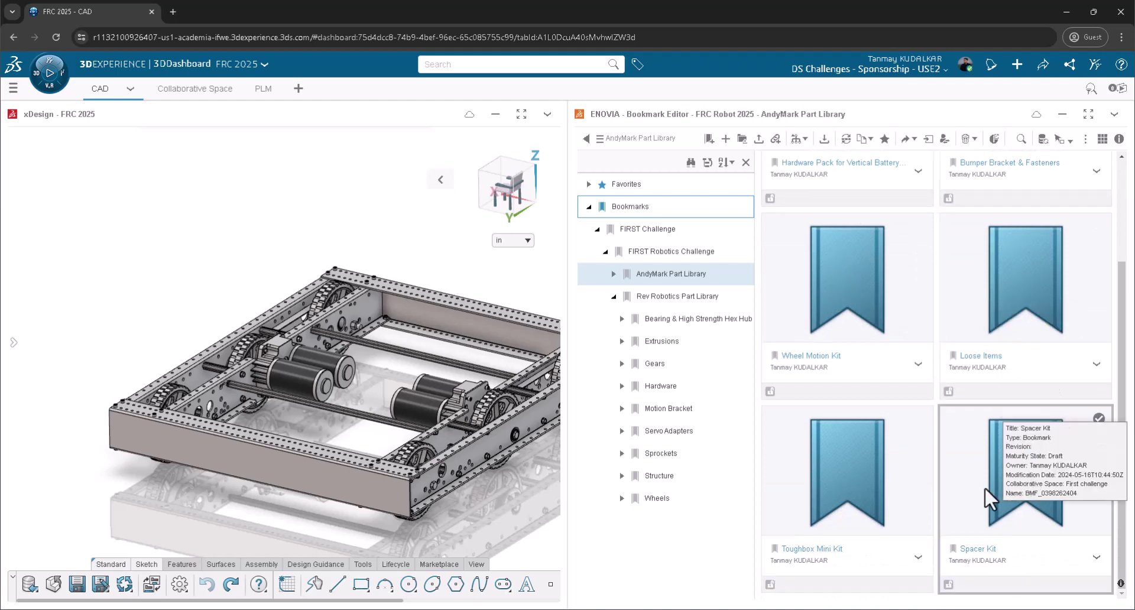
left_click(673, 280)
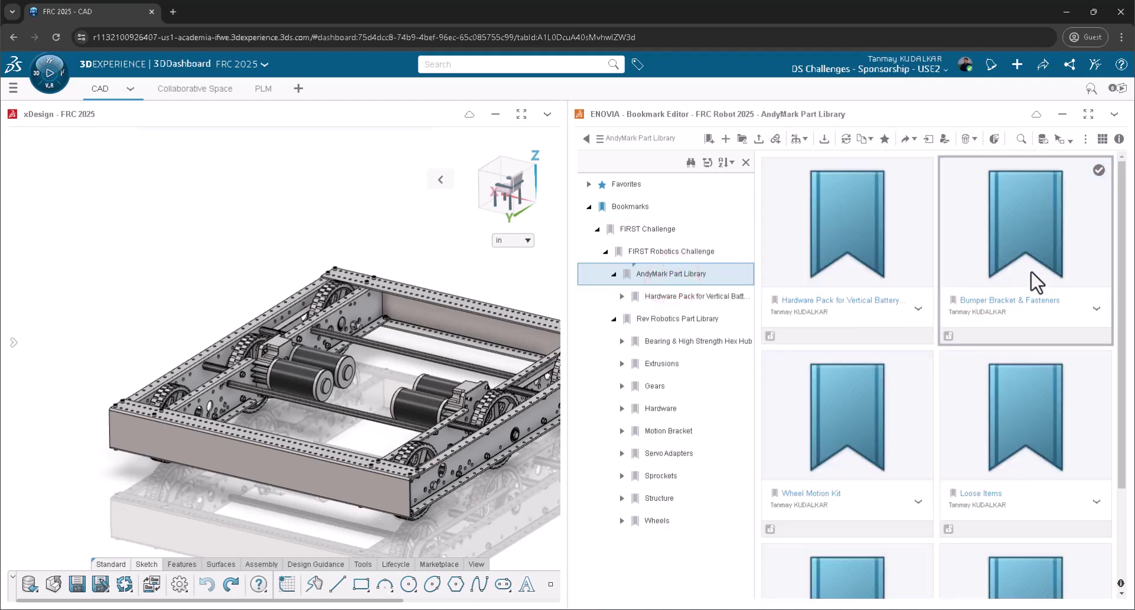
left_click(1032, 272)
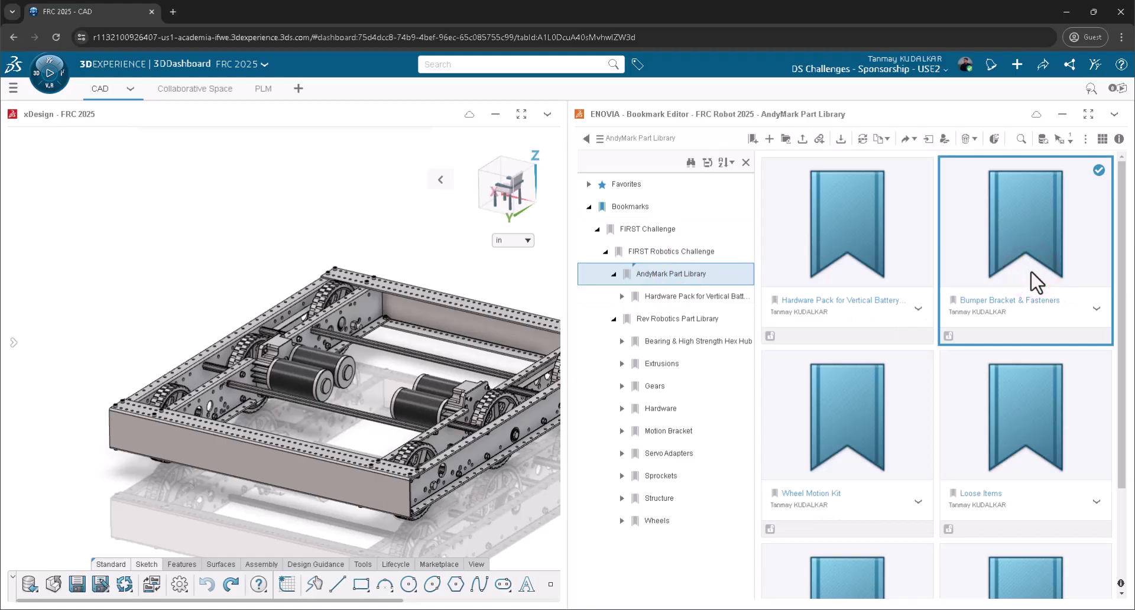
scroll(954, 408, "down", 3)
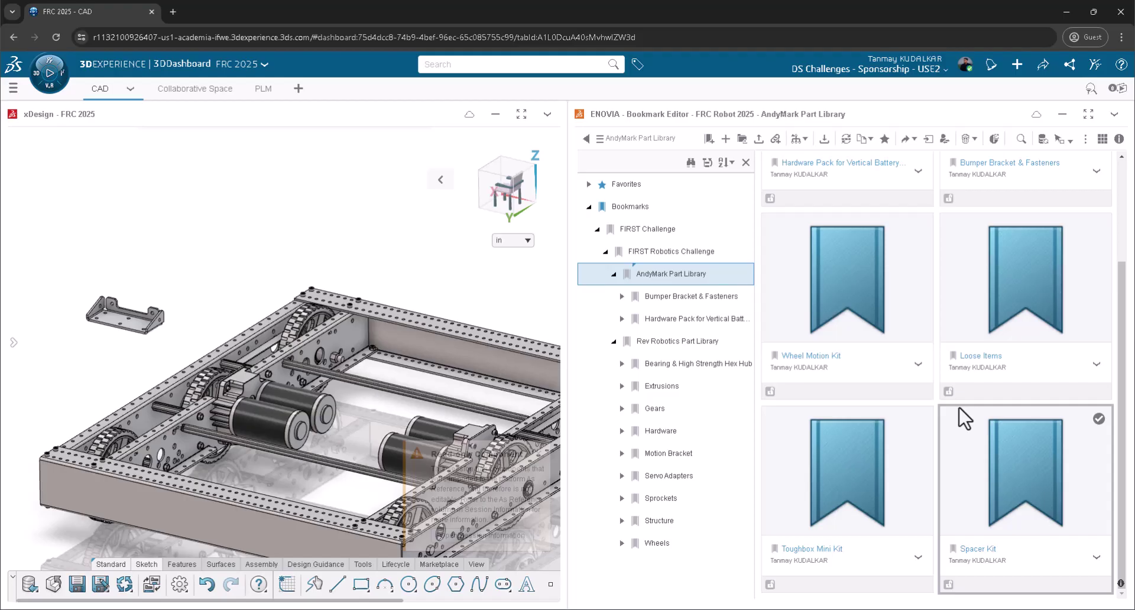
Browse the Toughbox Mini Kit parts, then open the AndyMark Loose Items bookmark
double_click(872, 470)
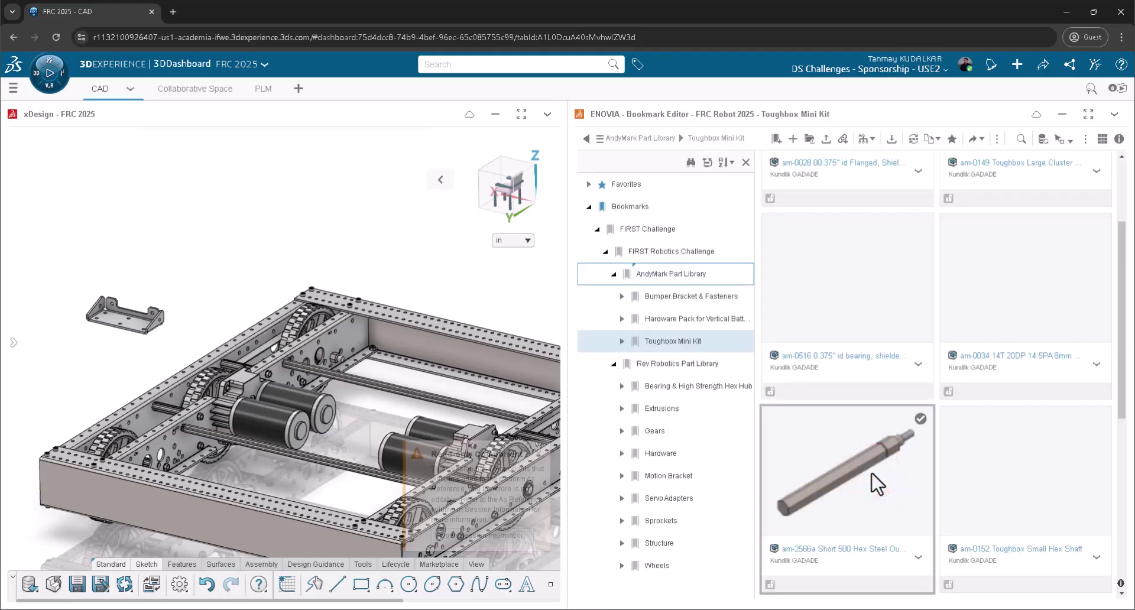
scroll(940, 477, "down", 3)
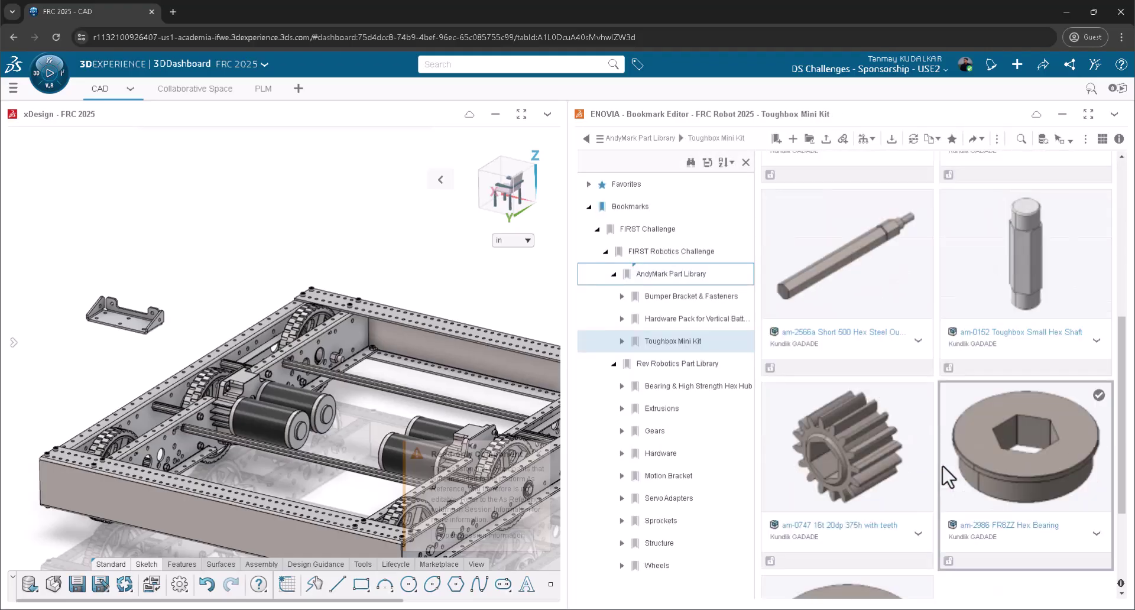
scroll(937, 444, "up", 2)
scroll(869, 337, "up", 1)
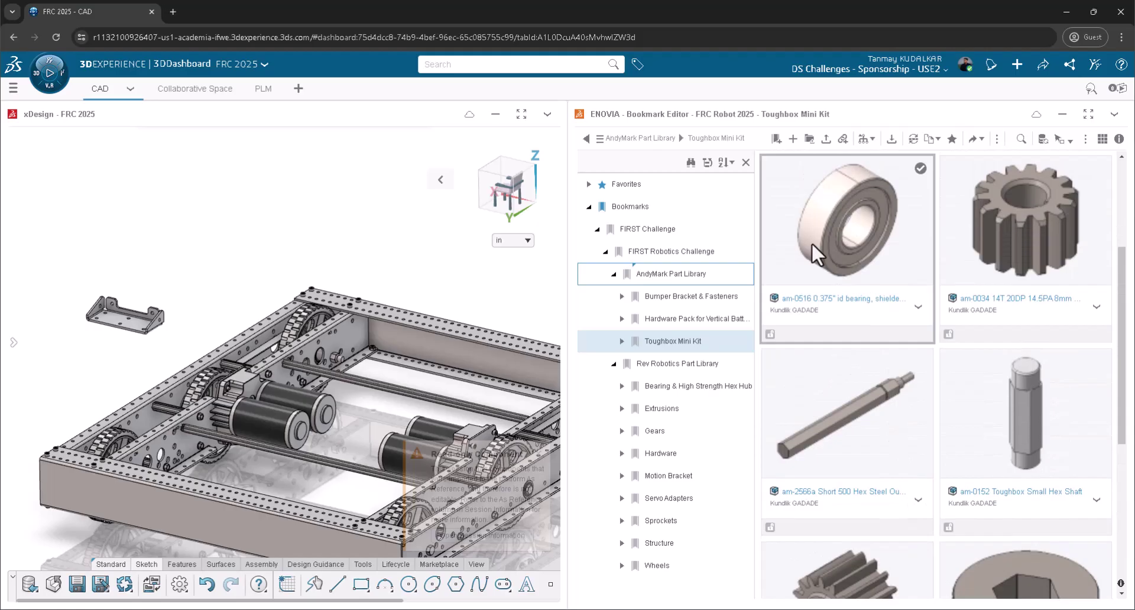
left_click(639, 138)
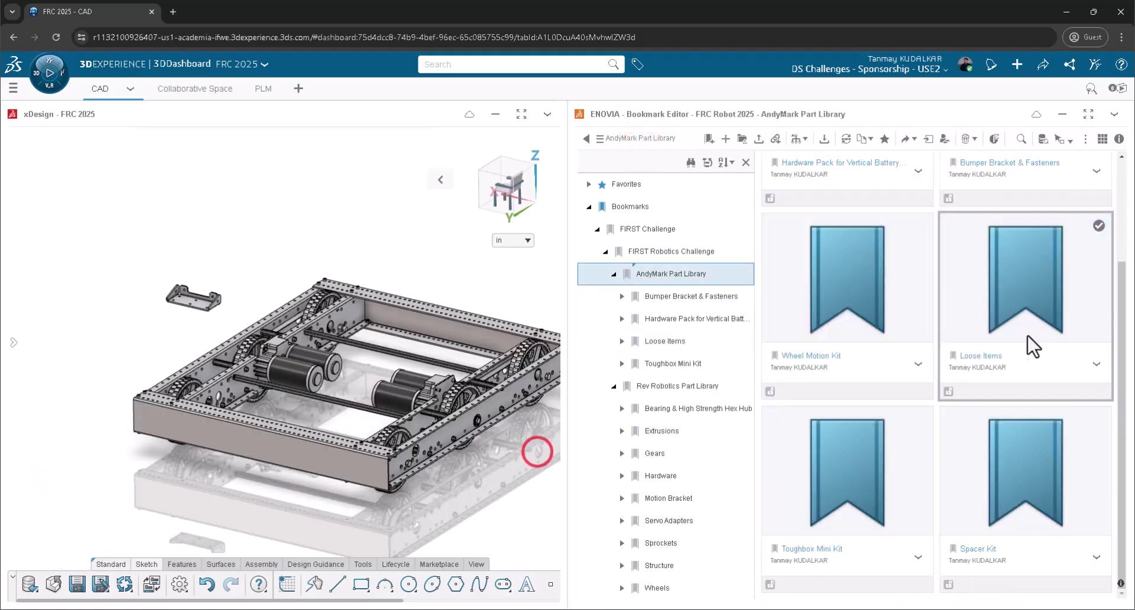
double_click(1019, 322)
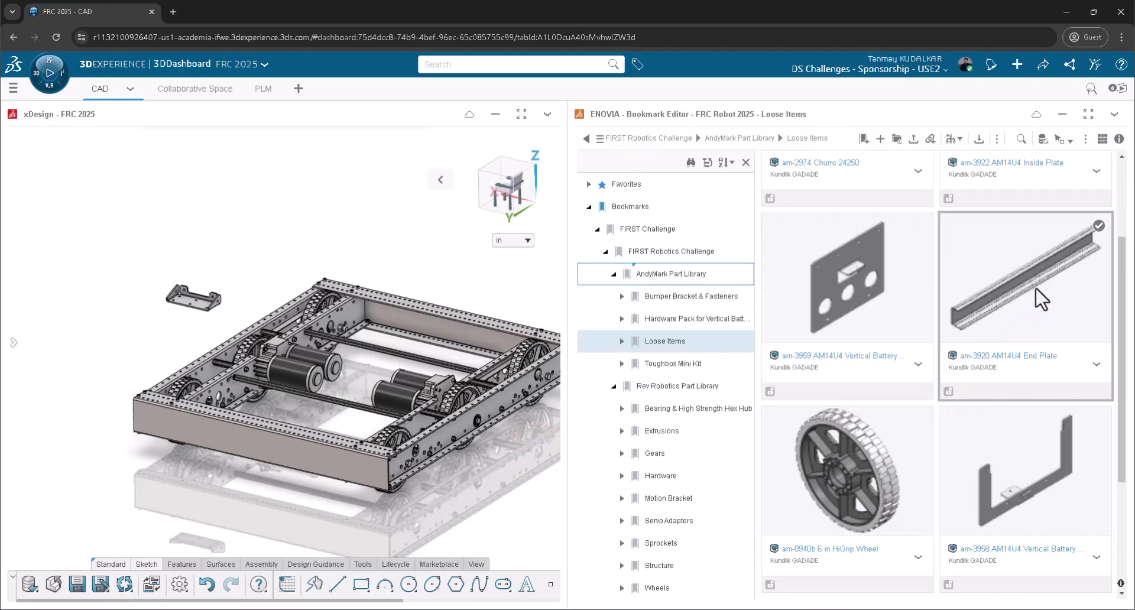
scroll(1045, 326, "down", 3)
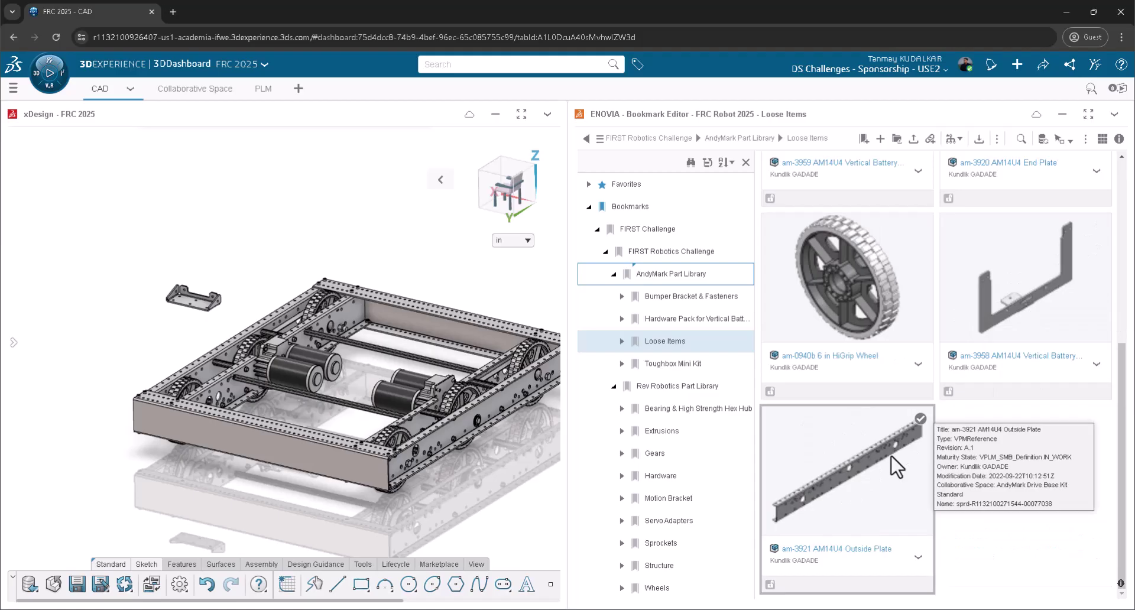
Insert the am-3921 AM14U4 Outside Plate and move it above the chassis frame
mouse_move(891, 454)
left_mouse_down()
mouse_move(402, 336)
mouse_move(339, 196)
left_mouse_up()
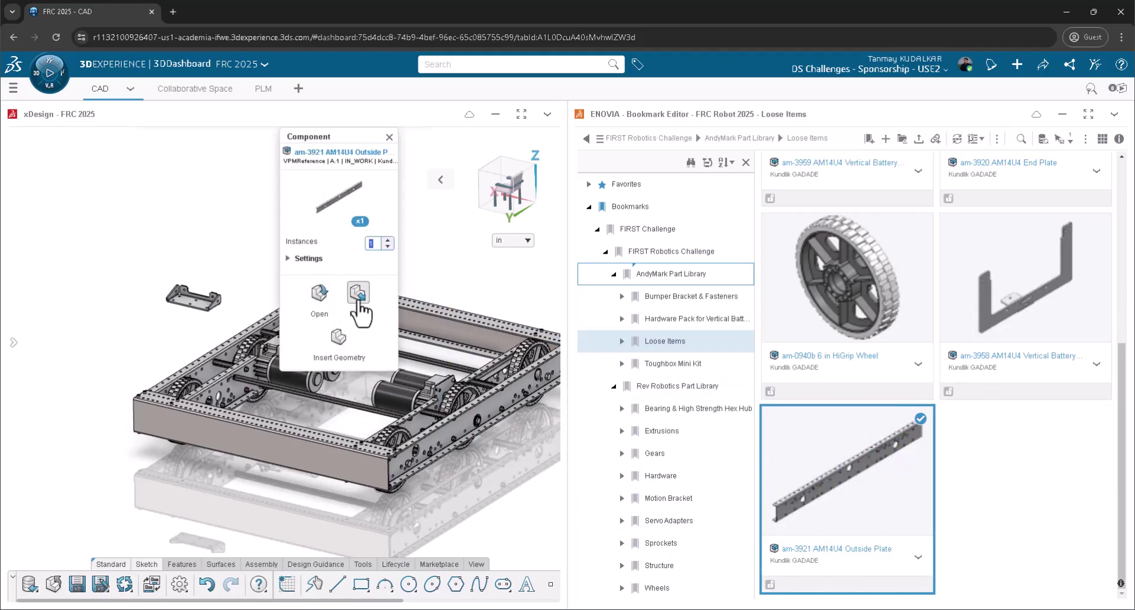
left_click(358, 294)
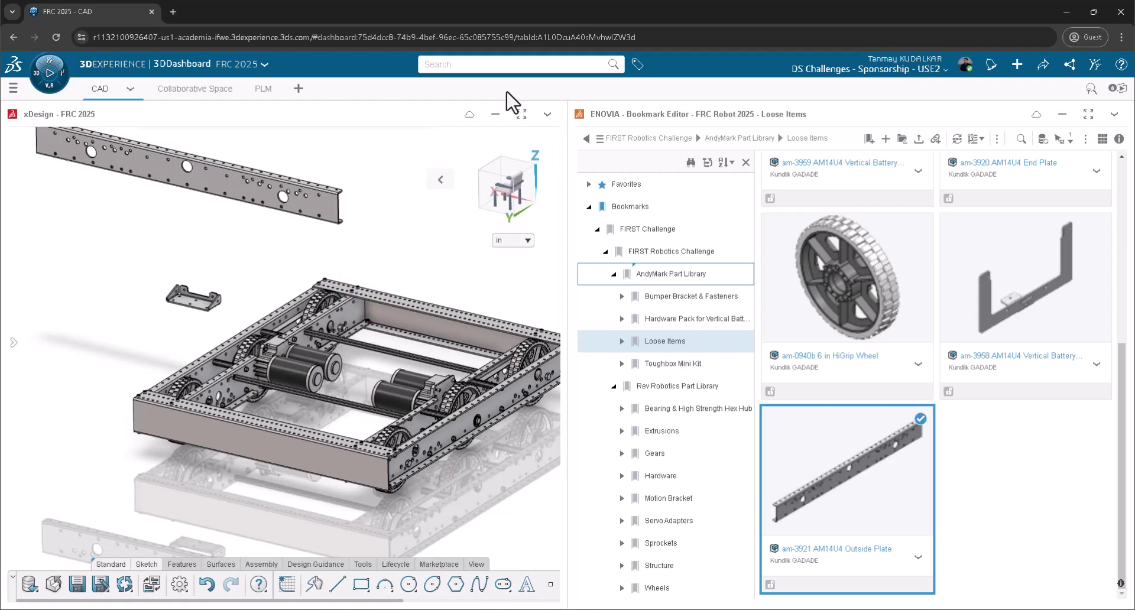
left_click(521, 114)
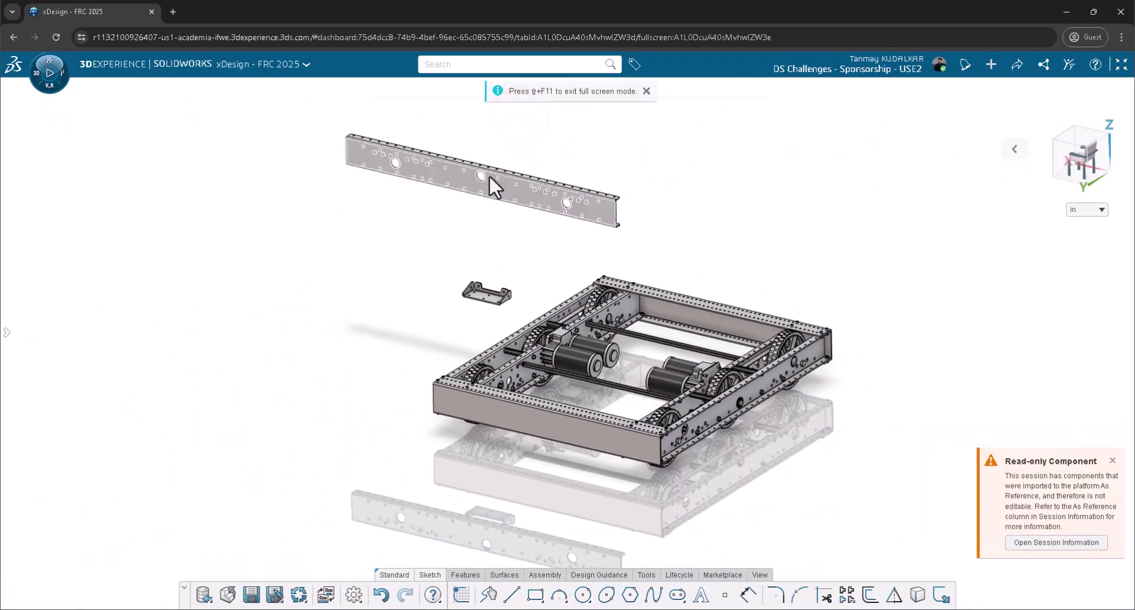
mouse_move(512, 186)
left_mouse_down()
mouse_move(701, 233)
mouse_move(708, 260)
left_mouse_up()
scroll(791, 304, "down", 3)
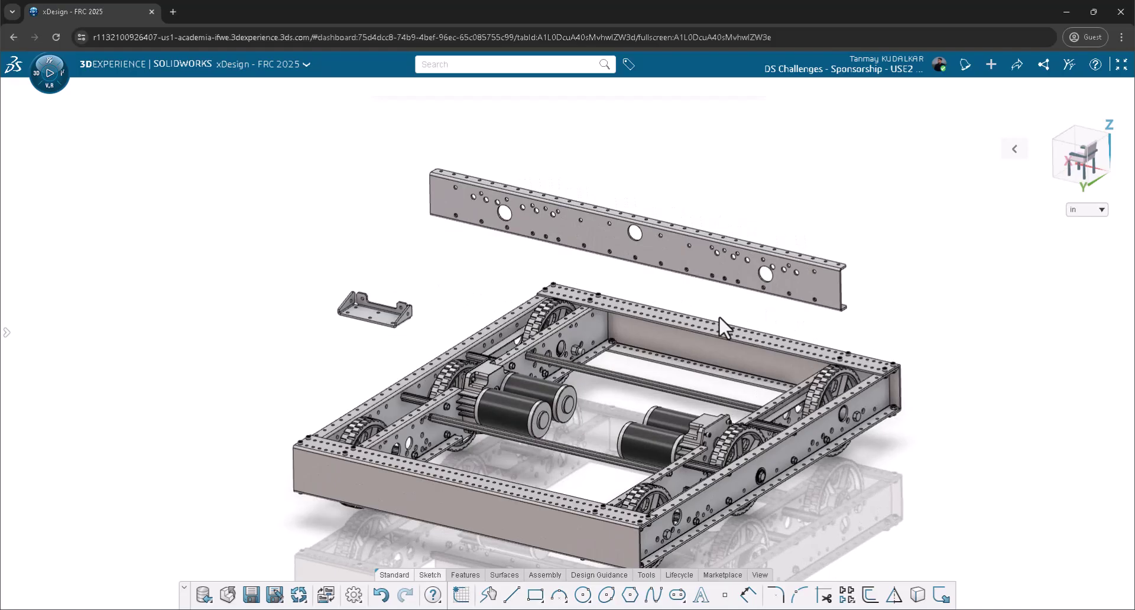
left_click(543, 577)
Slide the outside plate across the frame, save, and return to the split dashboard
mouse_move(542, 577)
middle_mouse_down()
mouse_move(538, 546)
mouse_move(371, 521)
mouse_move(371, 260)
mouse_move(281, 251)
mouse_move(590, 353)
mouse_move(552, 319)
middle_mouse_up()
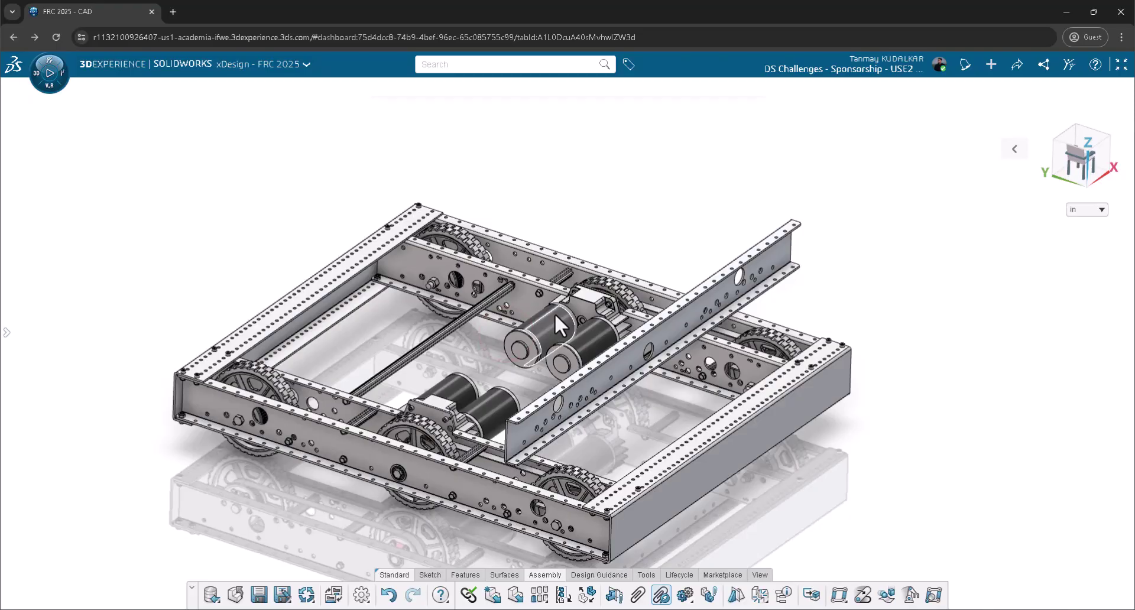
left_click_drag(672, 329, 769, 274)
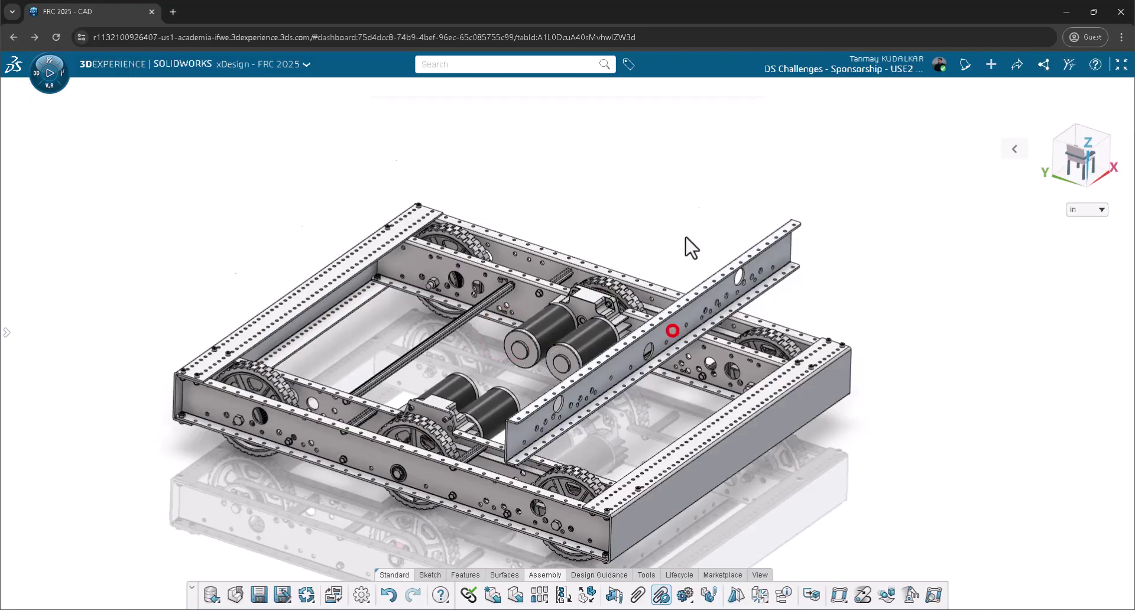
left_click(259, 594)
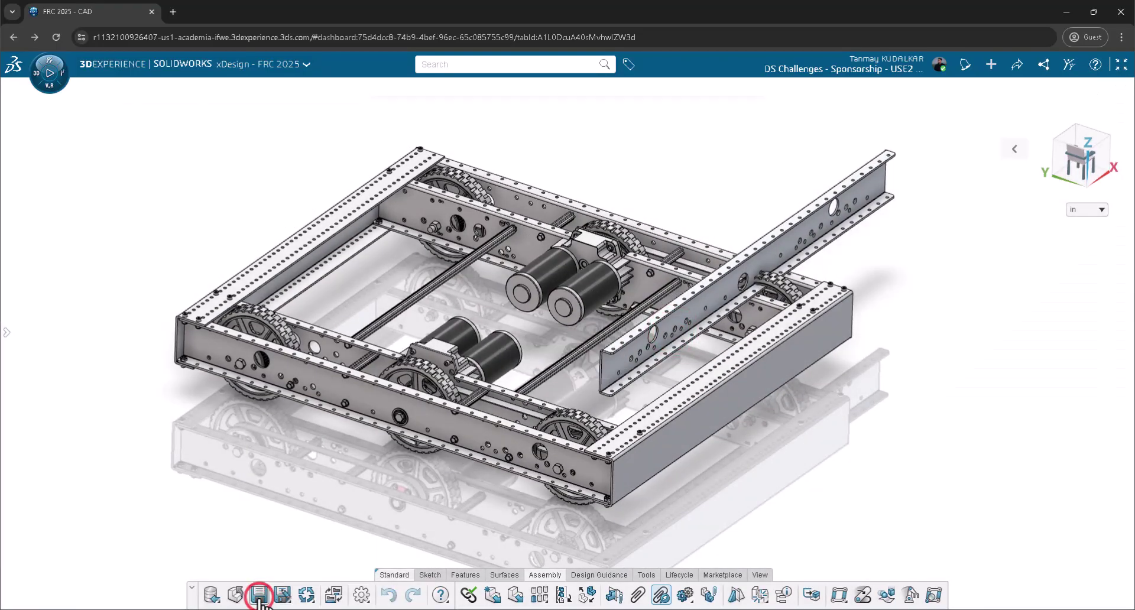
left_click(1122, 64)
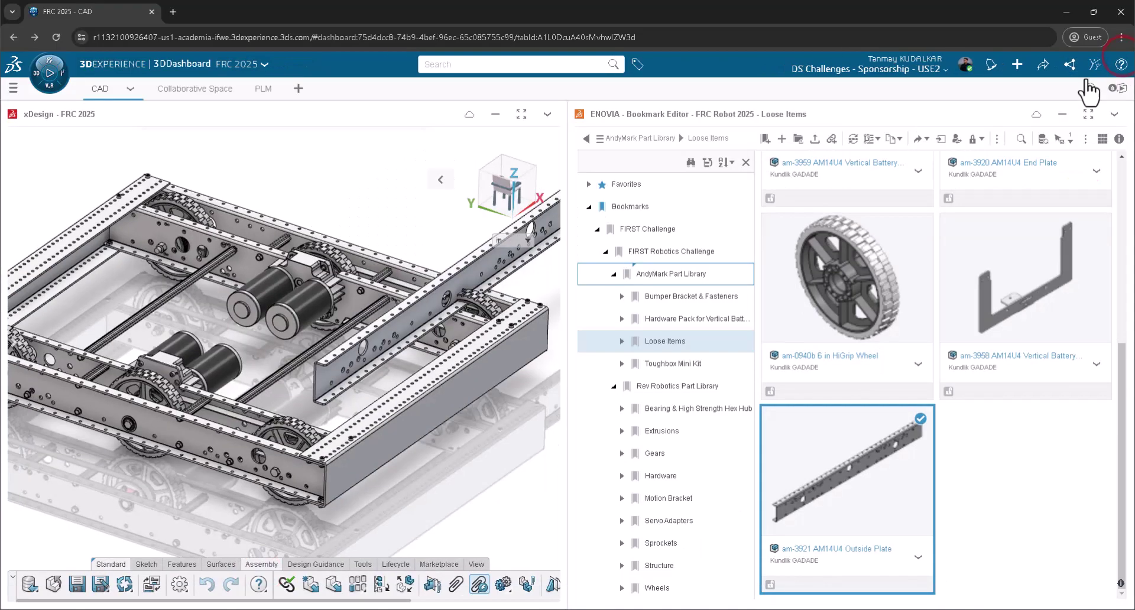
Refresh the FRC 2025 collaborative space listing from the widget menu
left_click(199, 90)
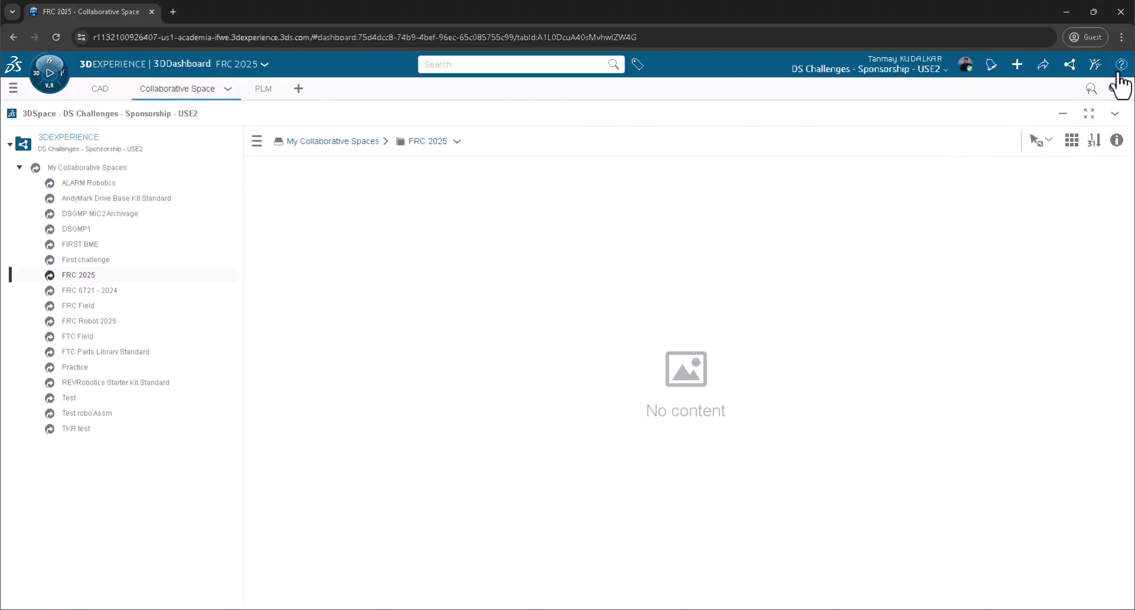
left_click(1116, 114)
left_click(1078, 246)
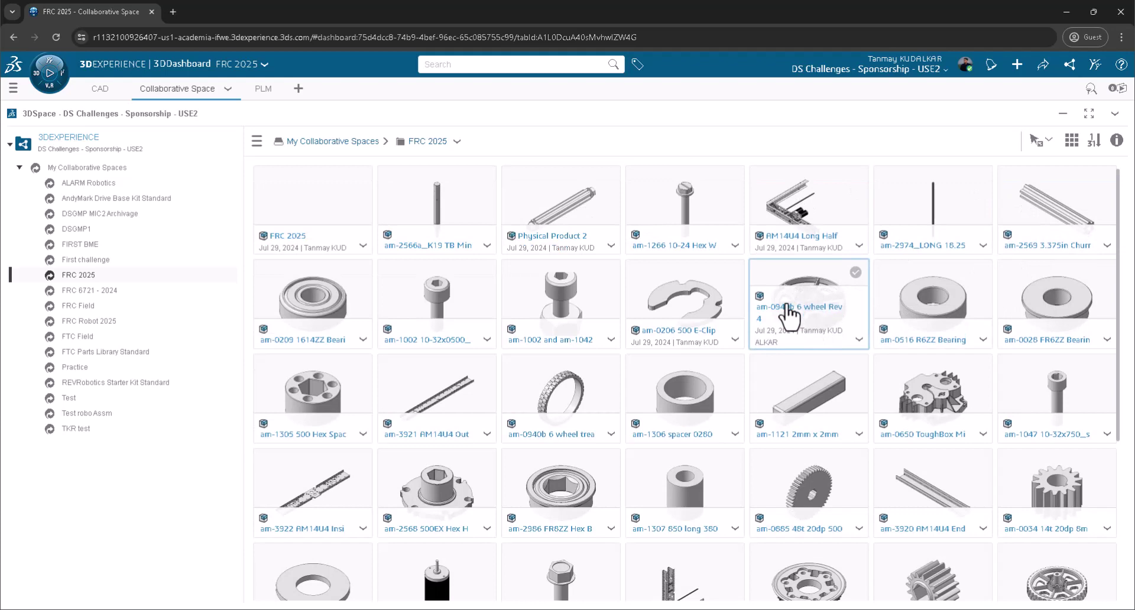
Scroll through the refreshed thumbnails of FRC 2025 and the AndyMark parts
scroll(802, 291, "down", 3)
scroll(803, 290, "down", 1)
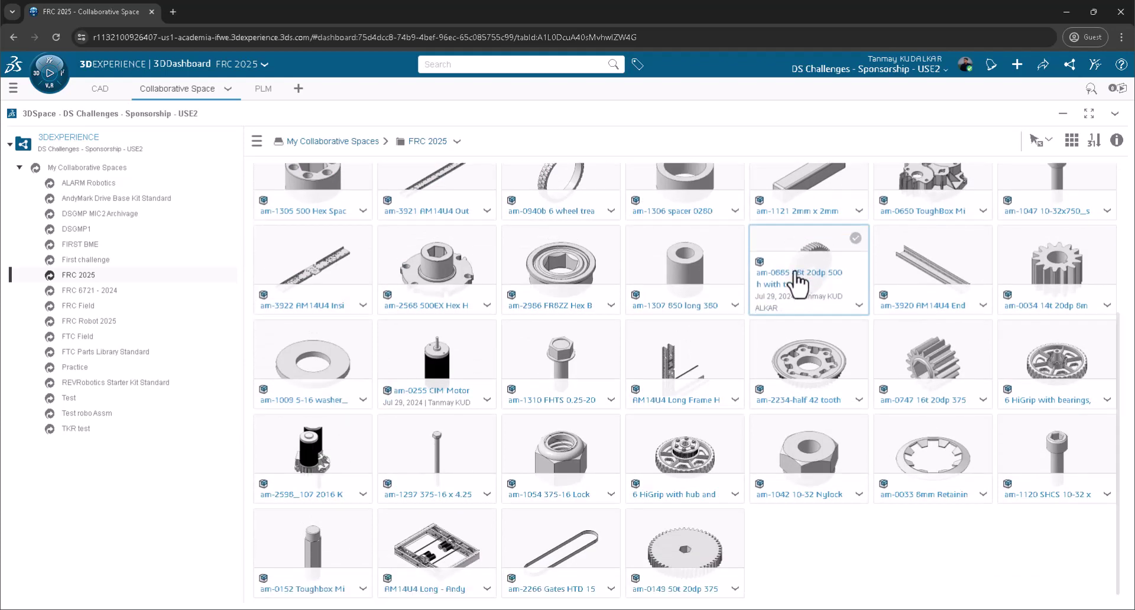
scroll(680, 289, "up", 1)
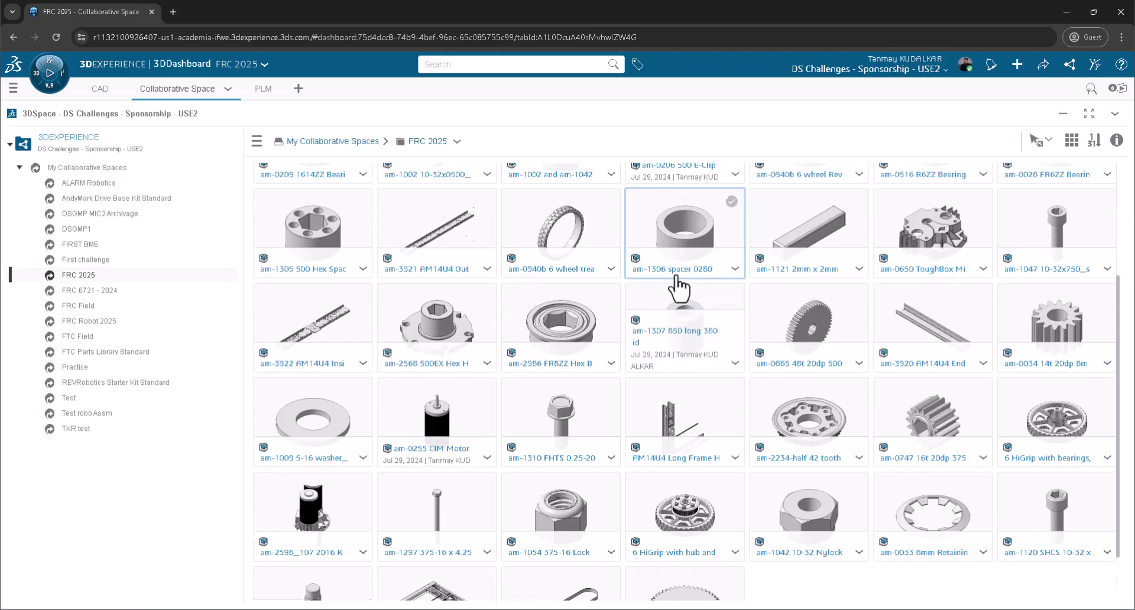
scroll(662, 287, "up", 1)
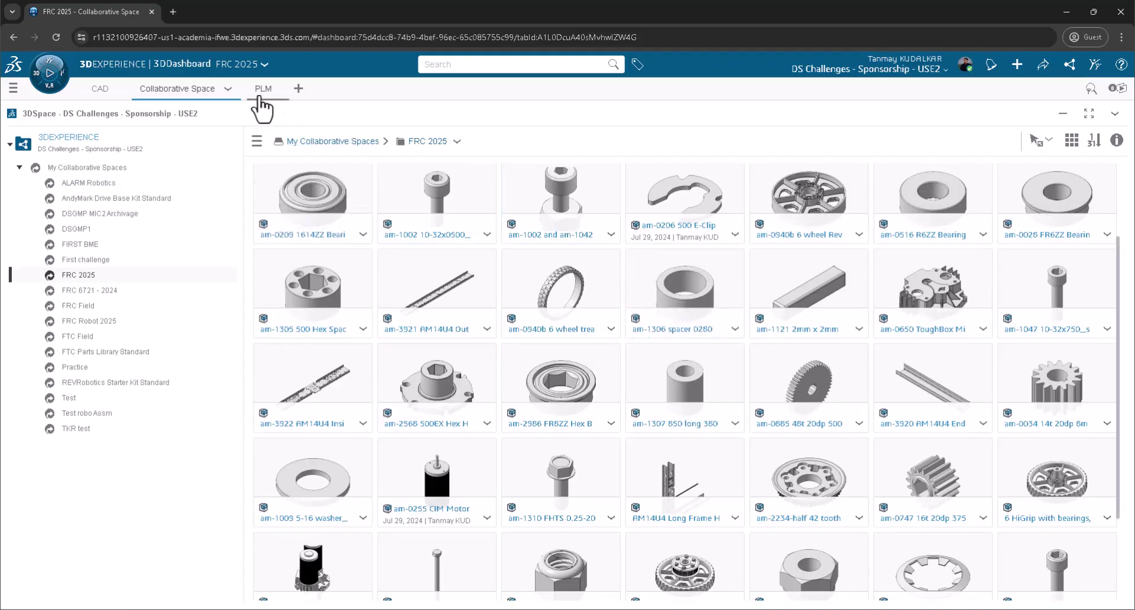
left_click(100, 92)
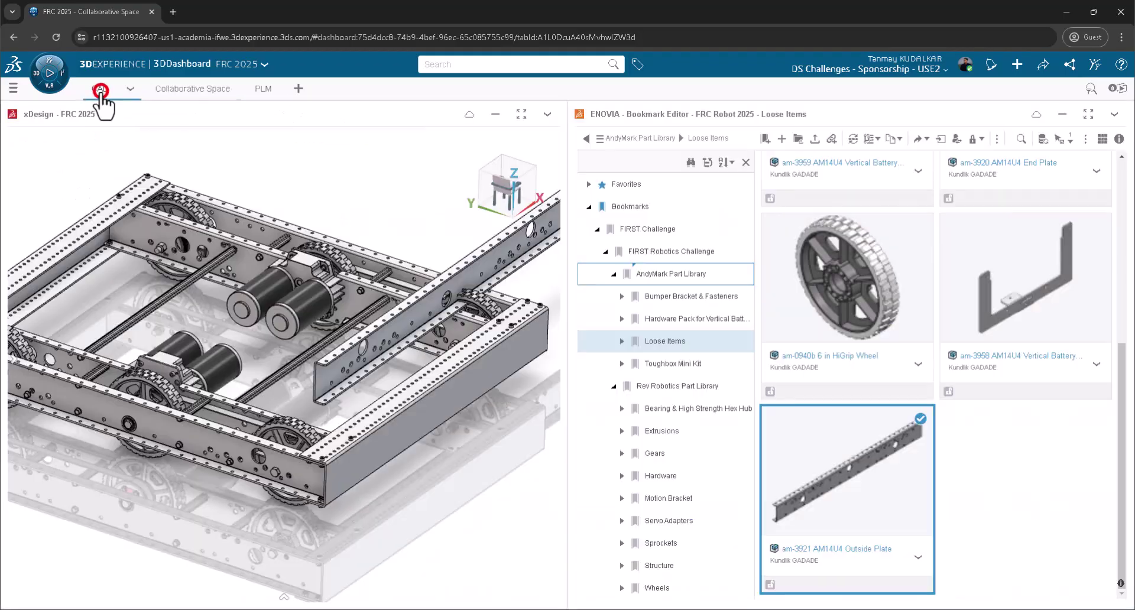